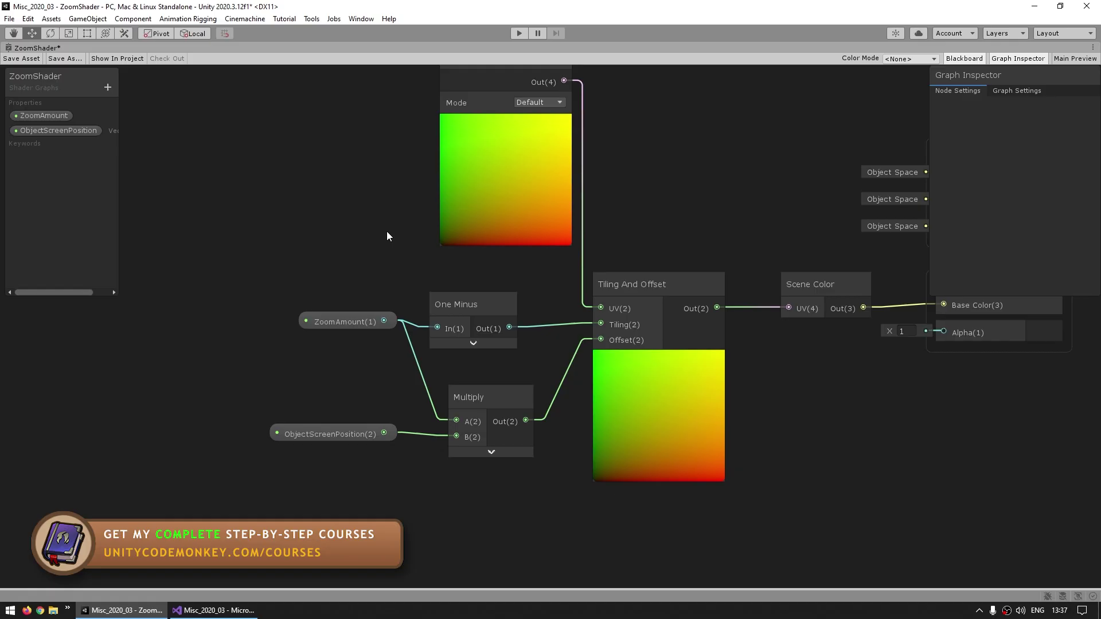
left_click_drag(425, 483, 411, 467)
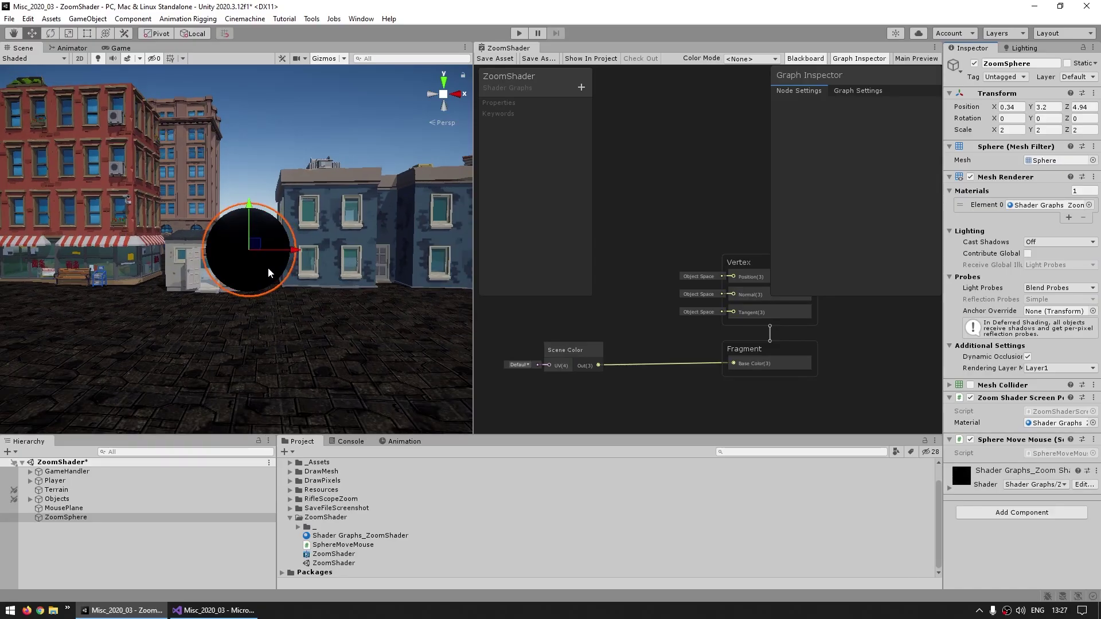
scroll(269, 273, "up", 5)
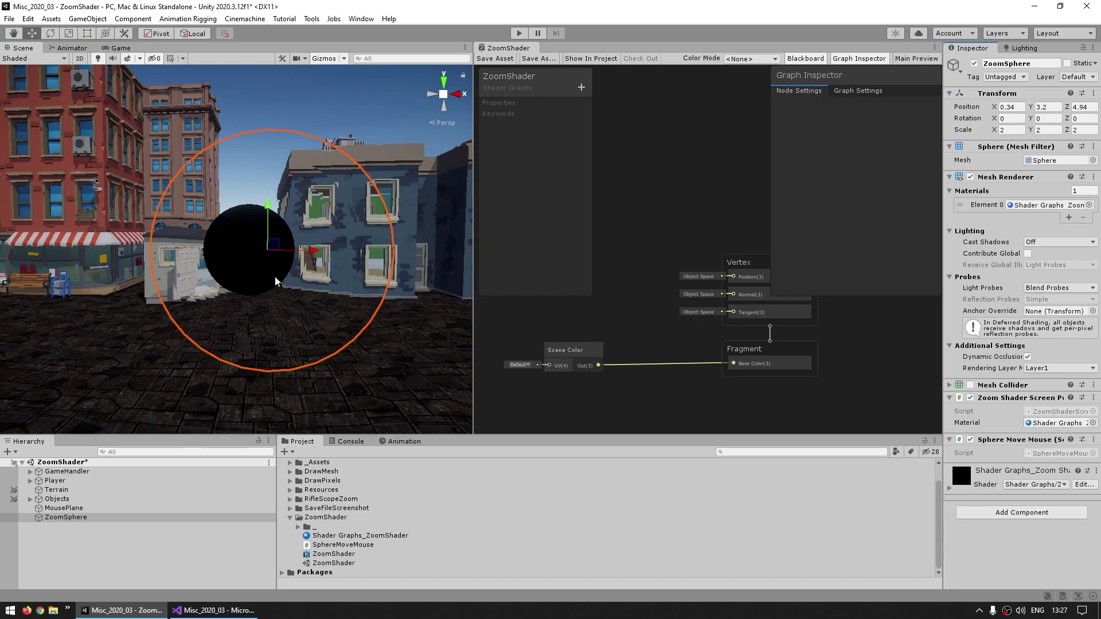
middle_click_drag(277, 276, 189, 246)
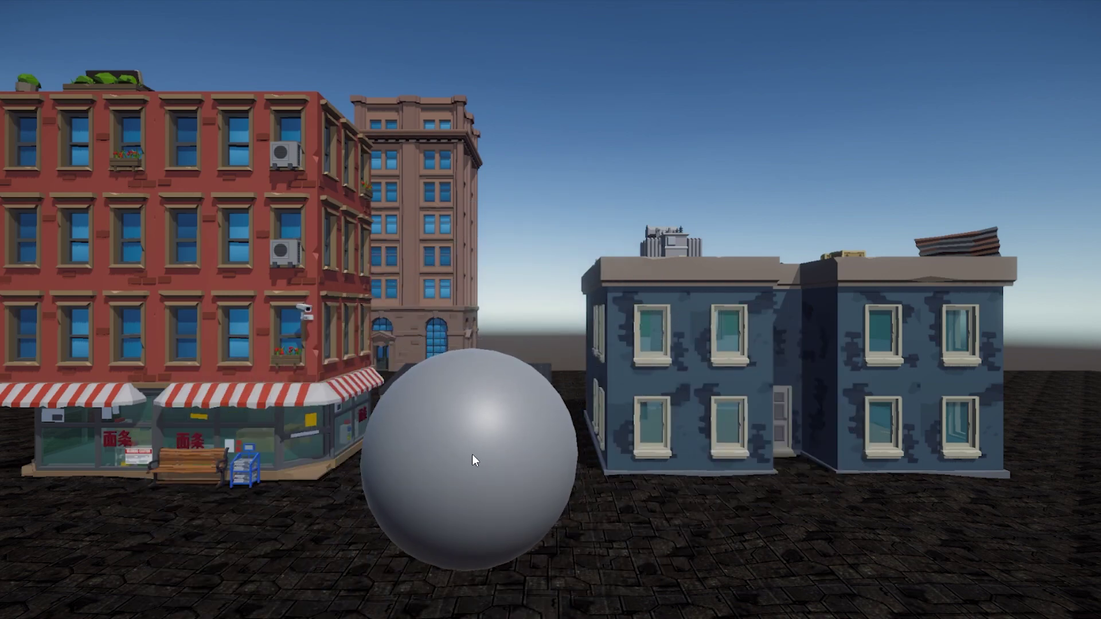
left_click(472, 454)
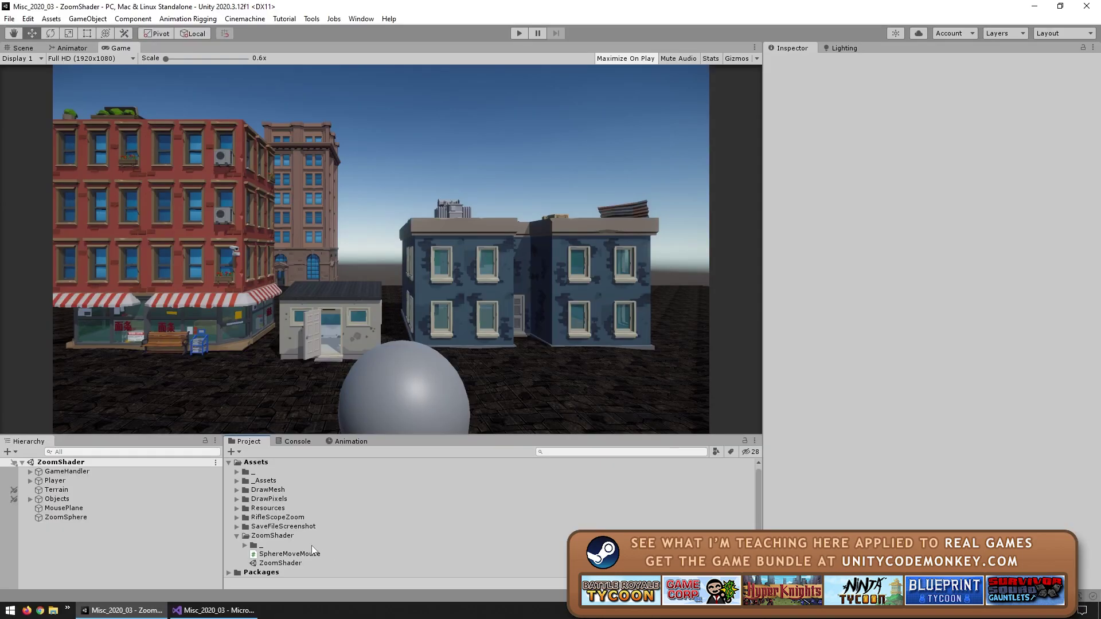
Create a Universal Render Pipeline Unlit Shader Graph in the ZoomShader folder and name it ZoomShader.
right_click(264, 538)
mouse_move(361, 225)
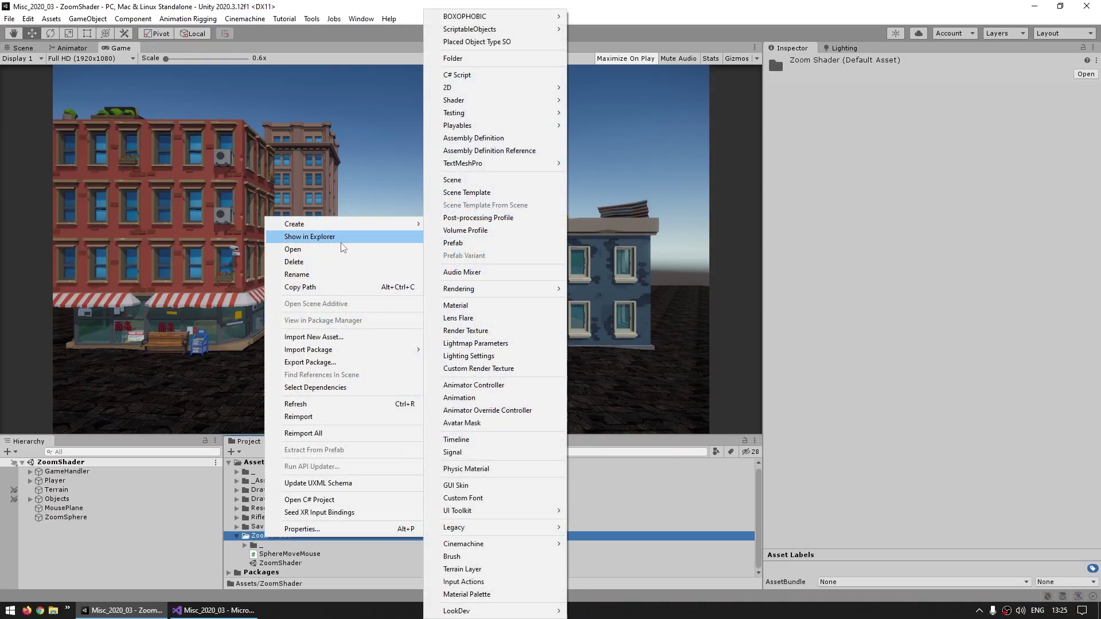
mouse_move(456, 102)
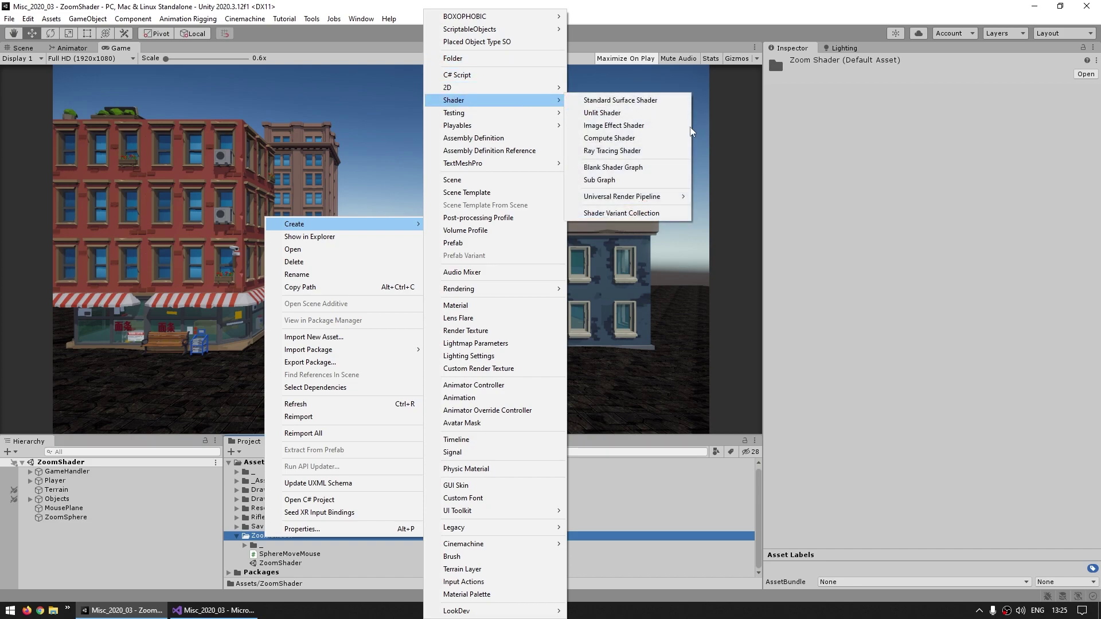
mouse_move(615, 202)
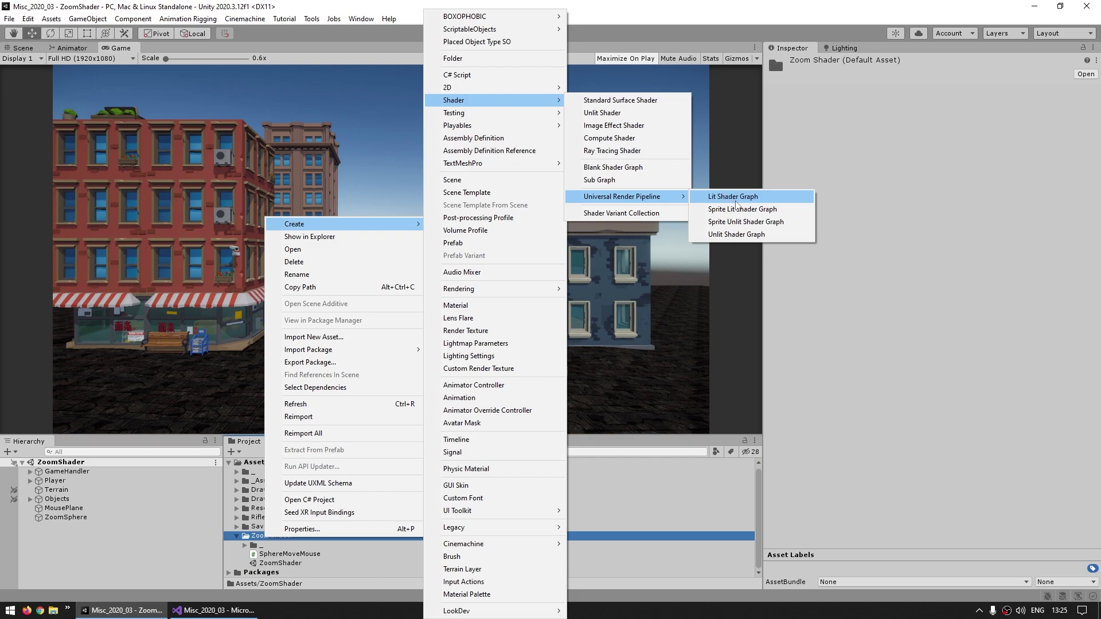
left_click(745, 236)
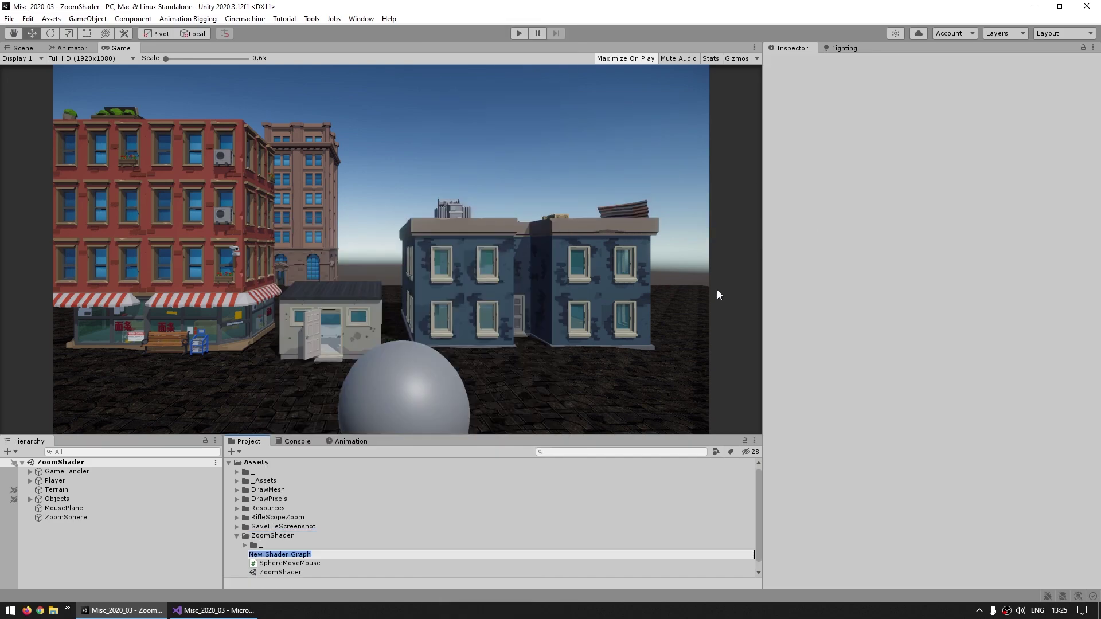
type("ZoomShader")
key("Return")
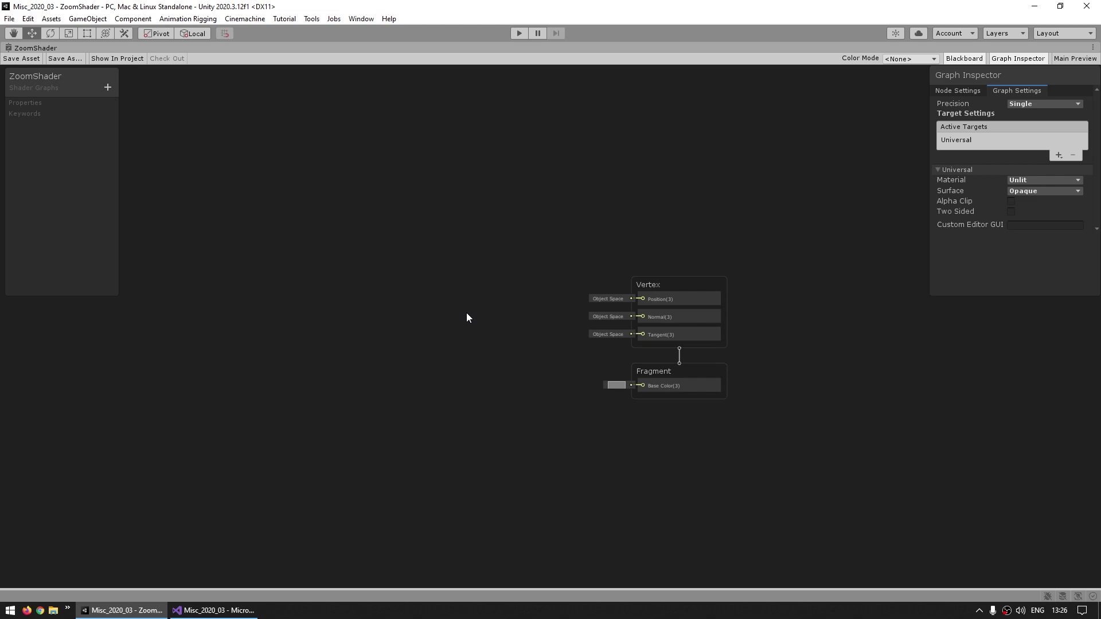
Add a Scene Color node to the ZoomShader graph.
key("space")
type("scene c")
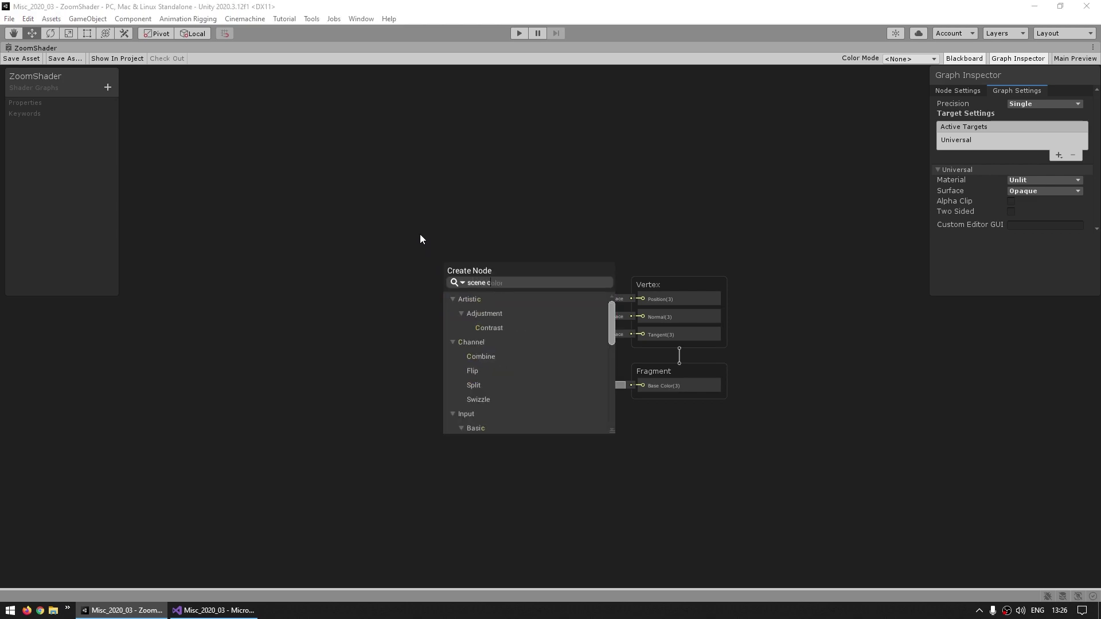
type("olor")
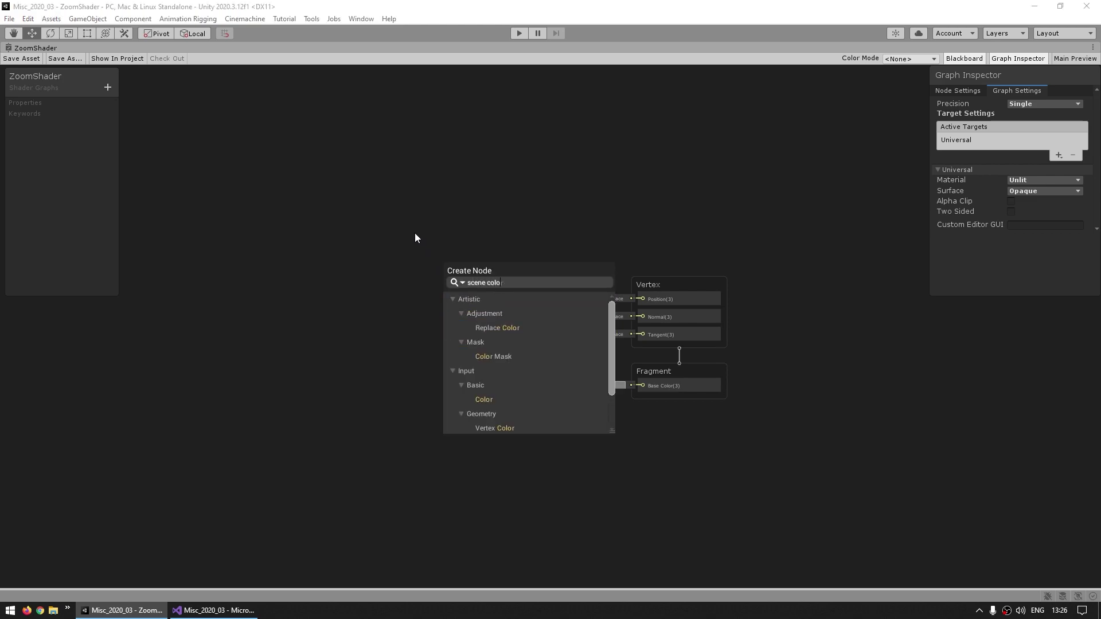
key("Return")
Connect the Scene Color output to the Fragment's Base Color and save the shader asset.
scroll(475, 329, "up", 2)
left_click(463, 270)
left_click_drag(463, 274, 694, 404)
left_click(572, 445)
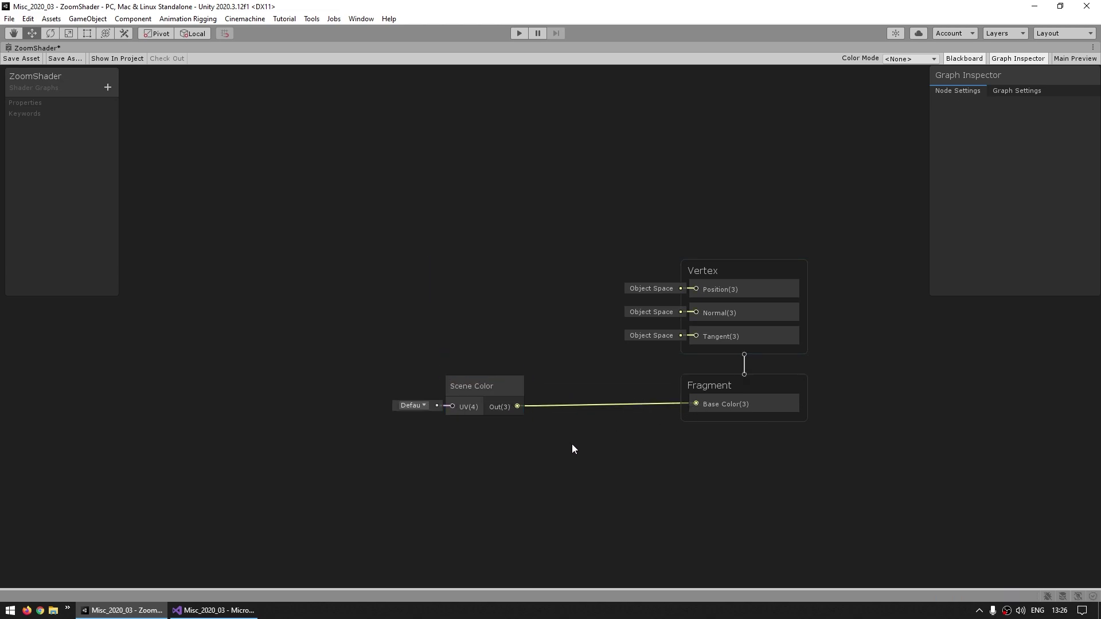
left_click(17, 58)
Create a material from the ZoomShader graph and assign it to the ZoomSphere's Mesh Renderer.
key("shift+space")
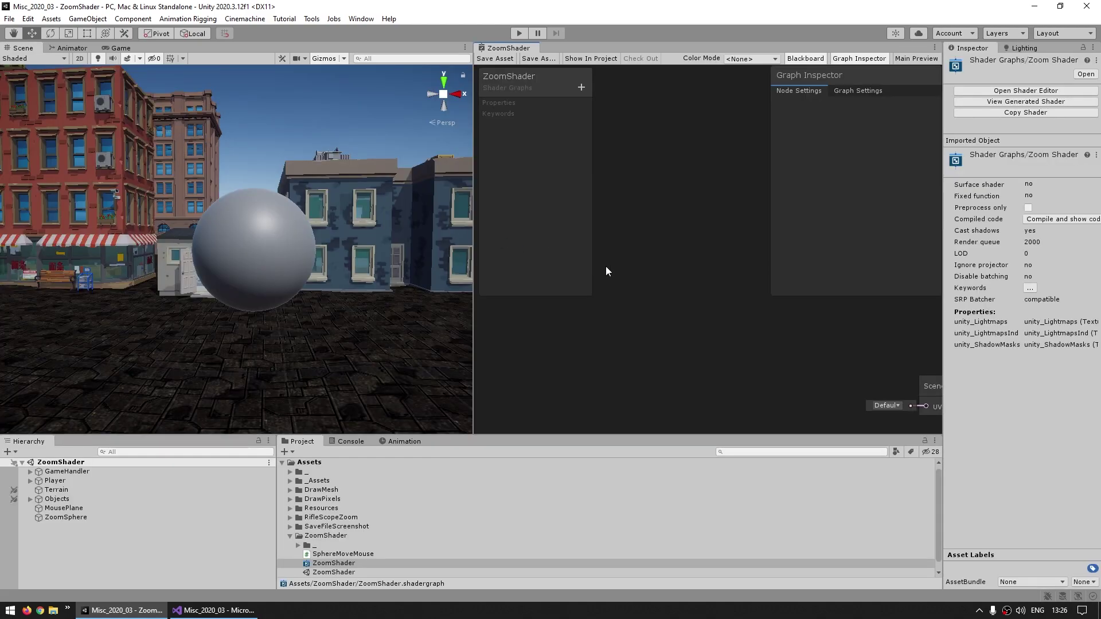
right_click(338, 554)
mouse_move(388, 239)
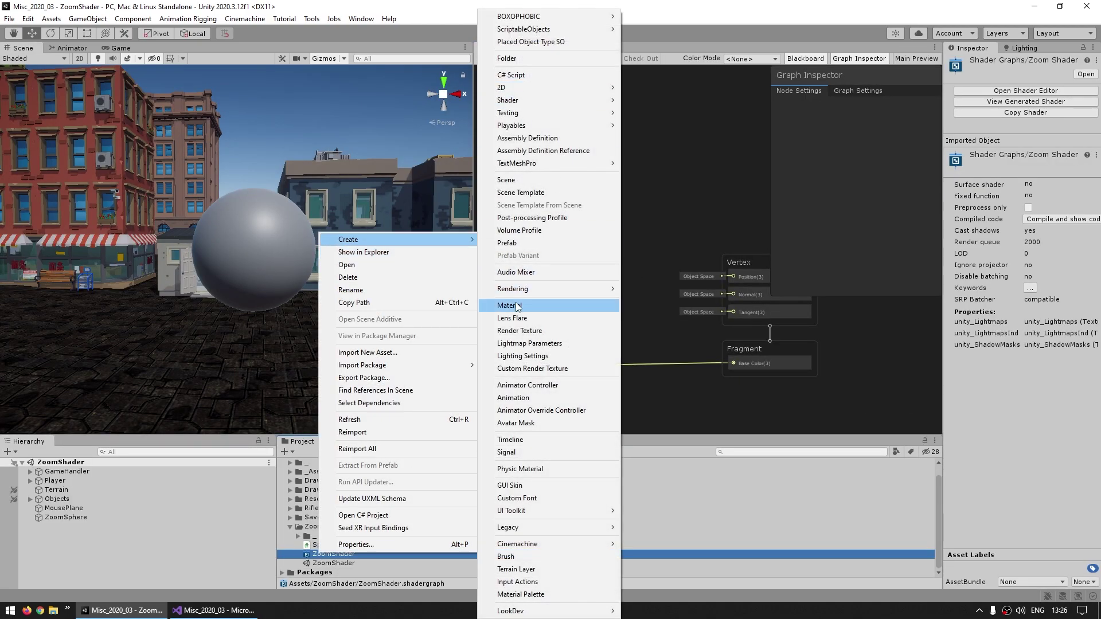
left_click(645, 460)
left_click_drag(351, 536, 1029, 213)
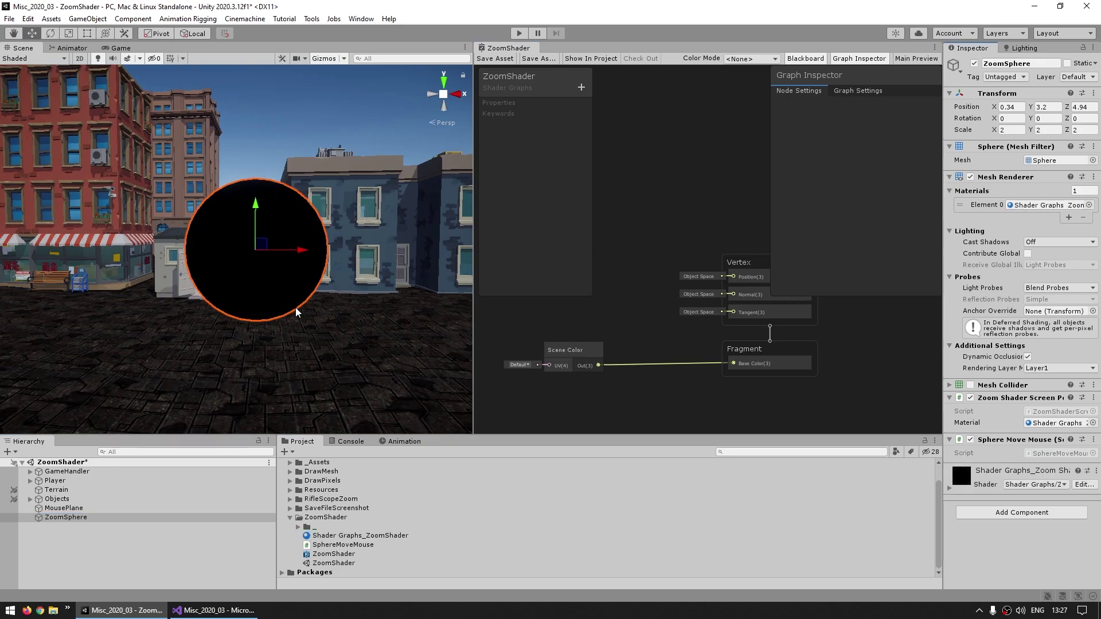
Set the shader graph's surface type to Transparent and save the asset.
scroll(295, 308, "down", 5)
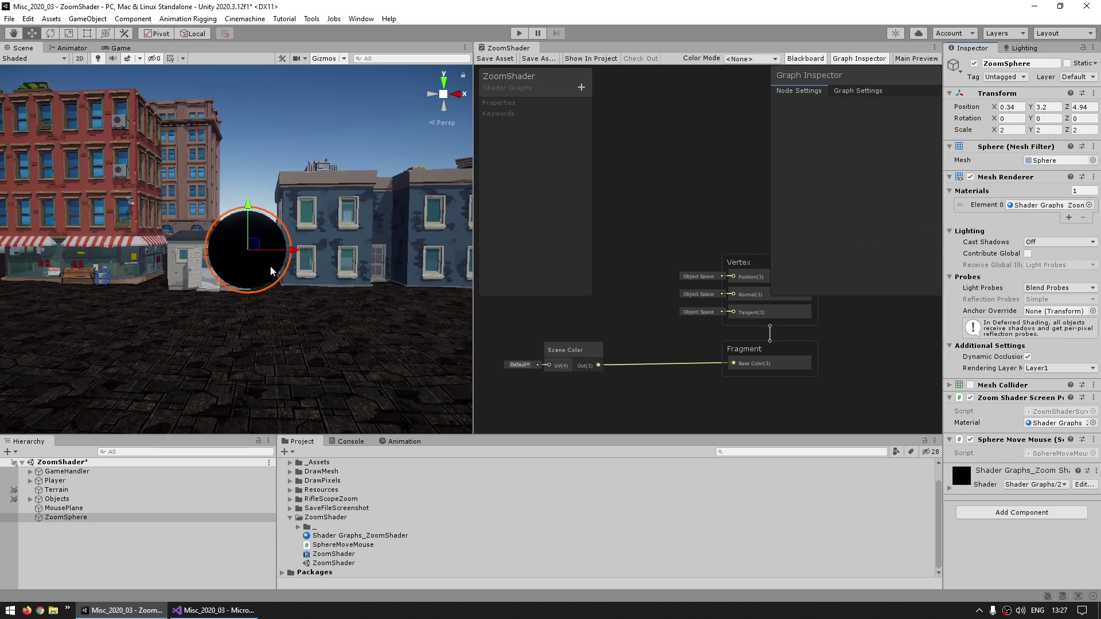
scroll(267, 267, "up", 4)
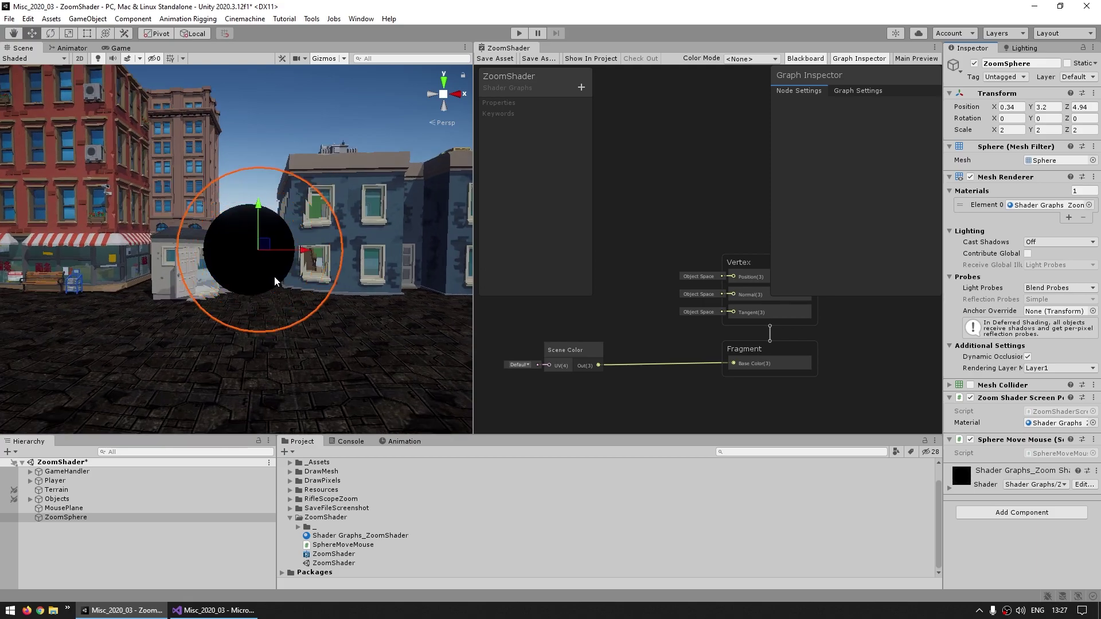
scroll(274, 276, "up", 3)
mouse_move(274, 276)
middle_mouse_down()
mouse_move(300, 270)
mouse_move(261, 168)
mouse_move(153, 293)
mouse_move(124, 203)
mouse_move(244, 307)
mouse_move(252, 344)
mouse_move(298, 316)
mouse_move(328, 261)
mouse_move(221, 246)
mouse_move(86, 289)
mouse_move(477, 277)
mouse_move(256, 275)
mouse_move(359, 151)
mouse_move(293, 268)
mouse_move(246, 250)
mouse_move(474, 261)
mouse_move(151, 260)
mouse_move(260, 270)
middle_mouse_up()
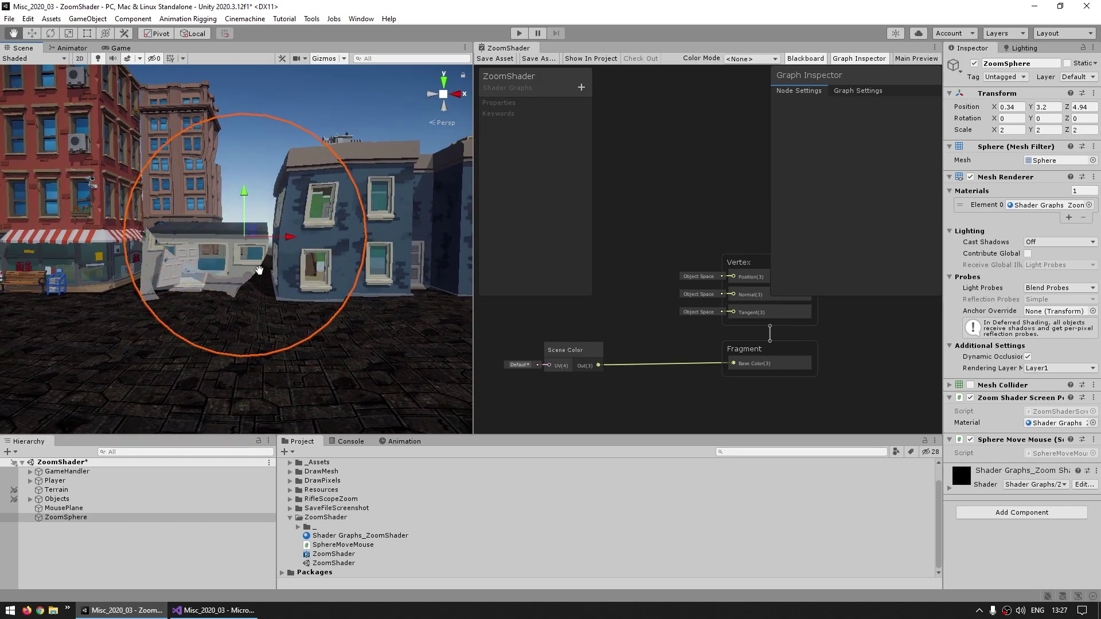
left_click(698, 173)
left_click(849, 90)
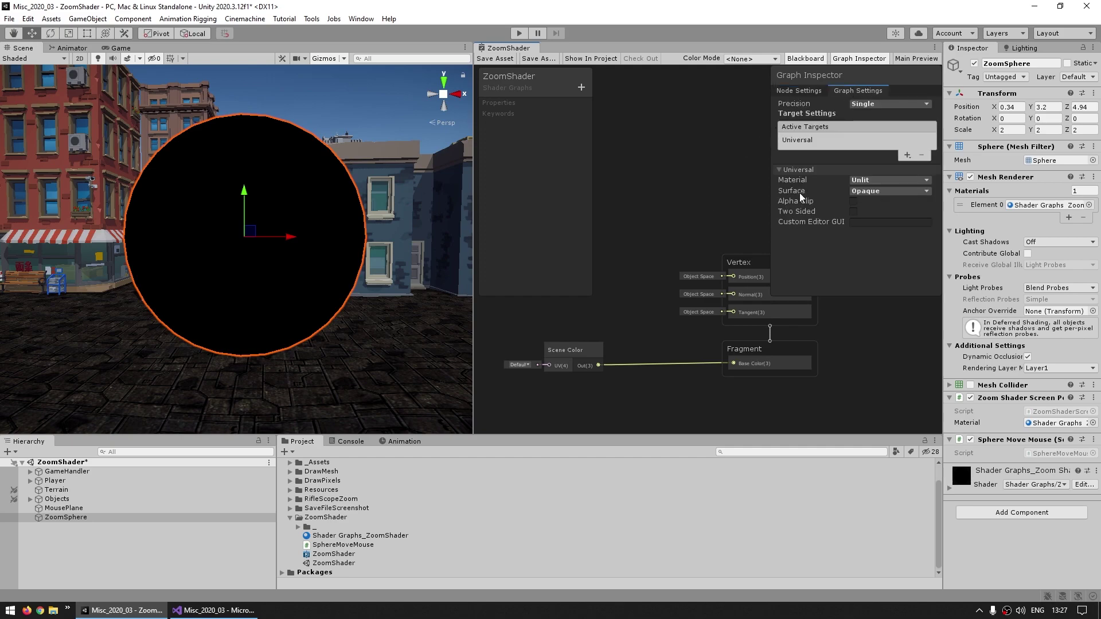
left_click(882, 194)
left_click(870, 217)
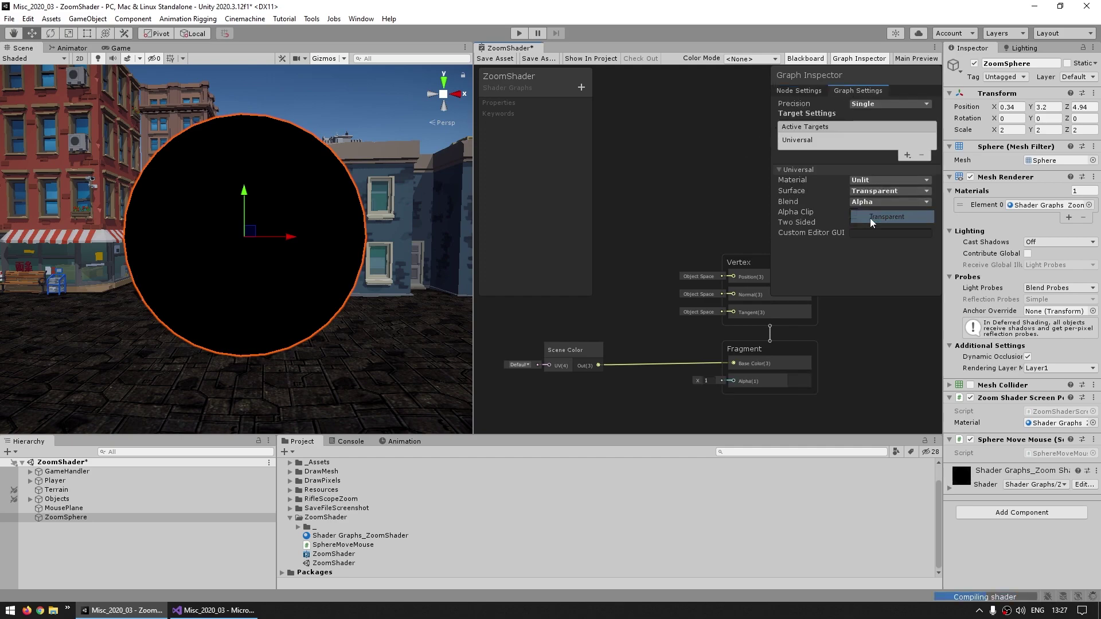
left_click(494, 57)
Add a Tiling And Offset node and connect its output to the Scene Color node's UV input.
middle_click_drag(235, 218, 229, 257)
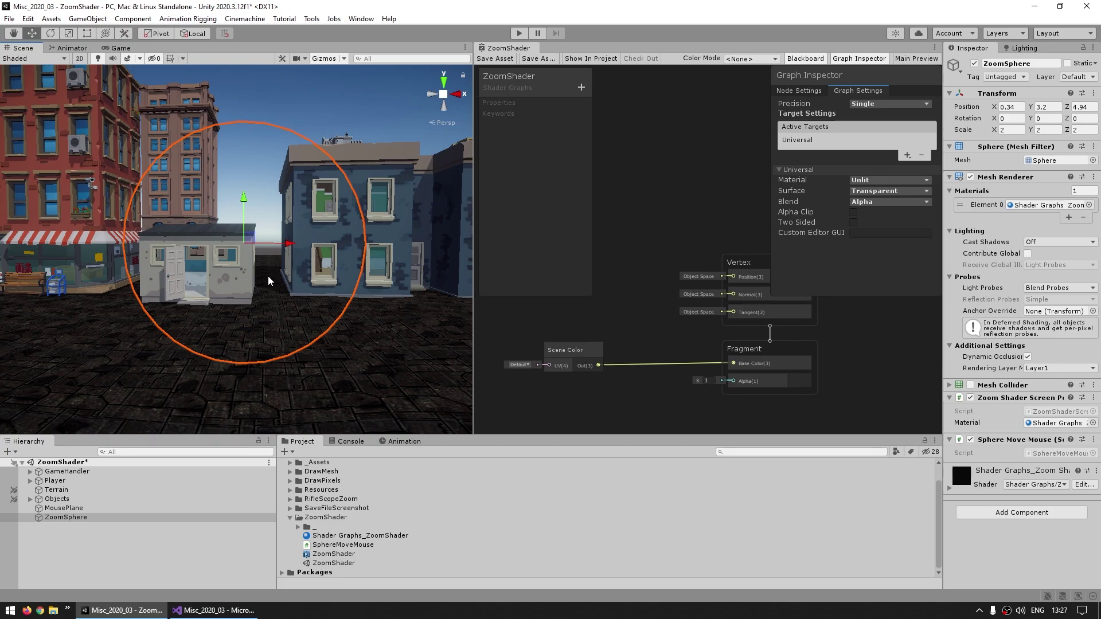
scroll(258, 278, "up", 3)
middle_click_drag(258, 279, 294, 294)
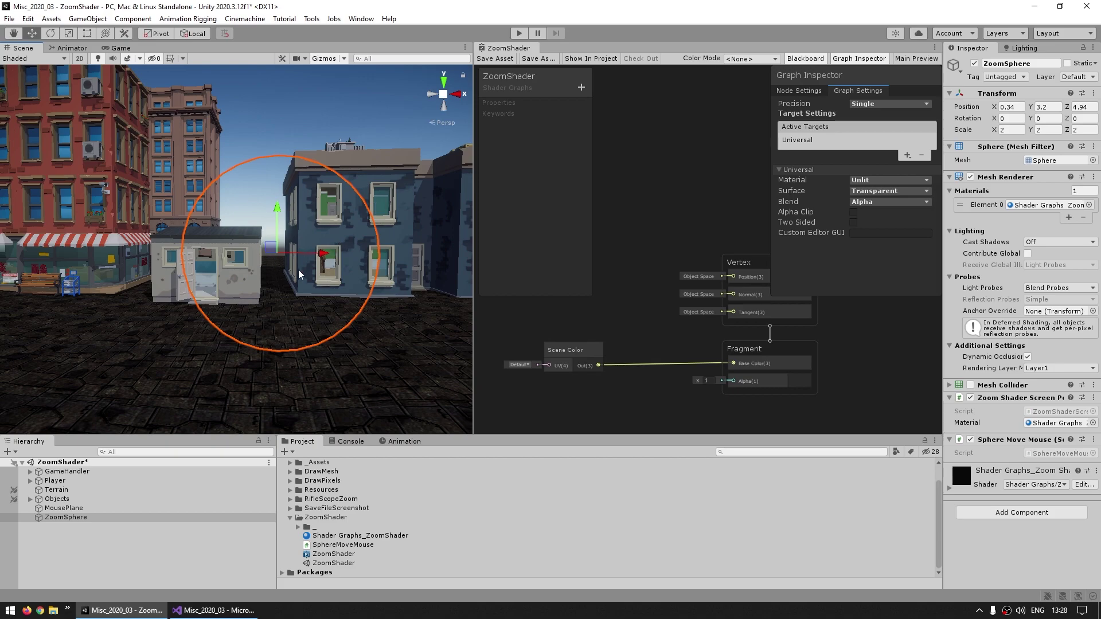
key("shift+space")
middle_click_drag(359, 295, 510, 311)
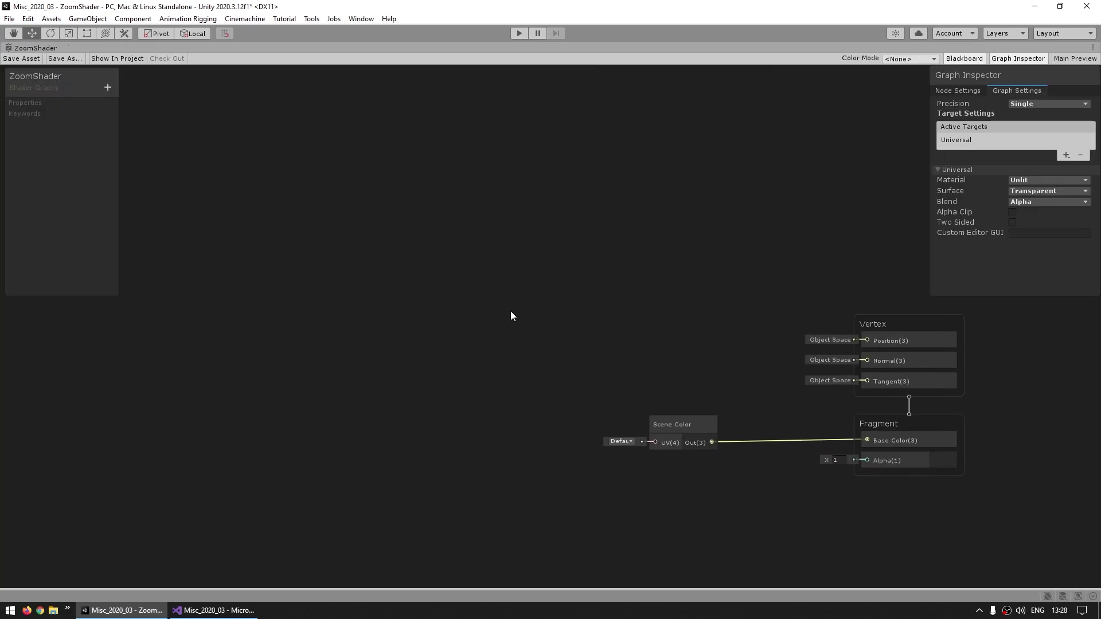
key("space")
type("tilin")
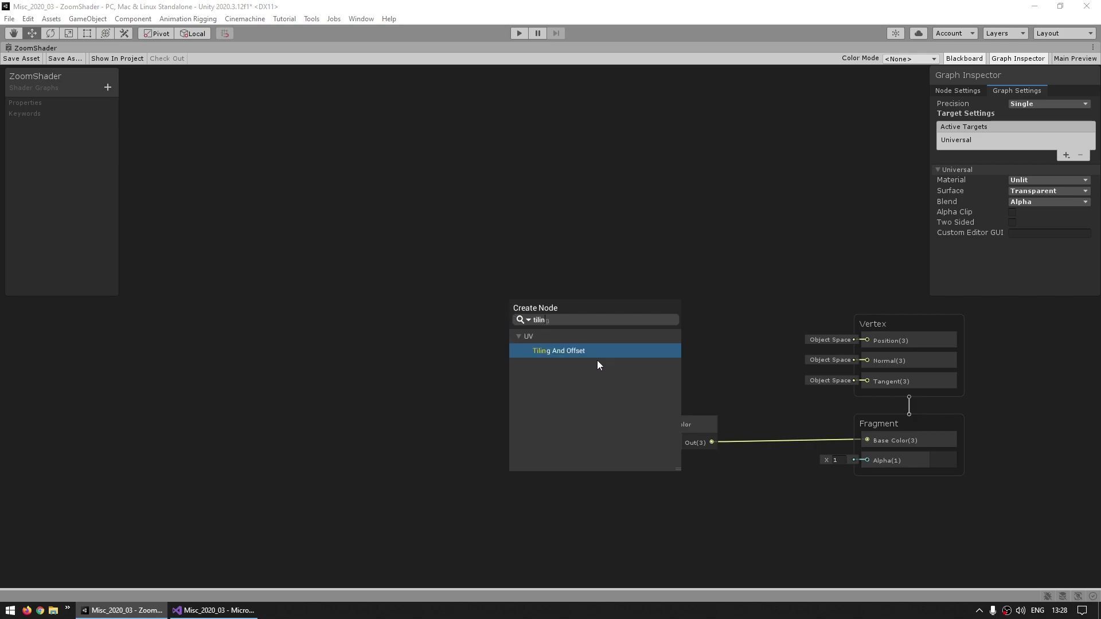
key("Return")
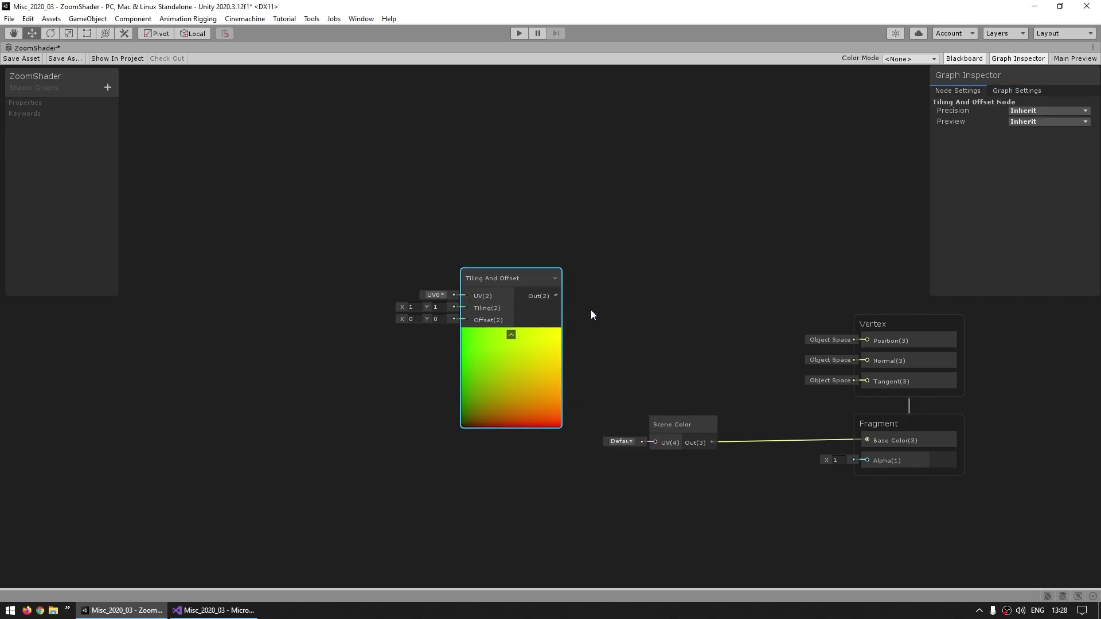
left_click_drag(555, 295, 655, 442)
left_click(676, 426)
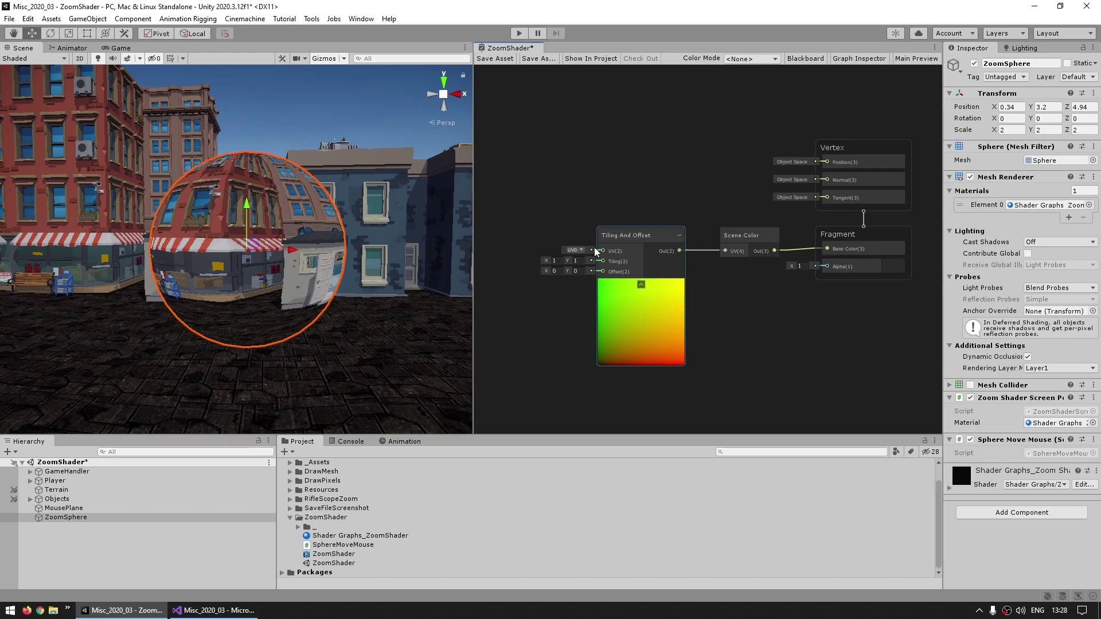
Feed a new Screen Position node into the Tiling And Offset node's UV input and save the shader asset.
left_click(621, 239)
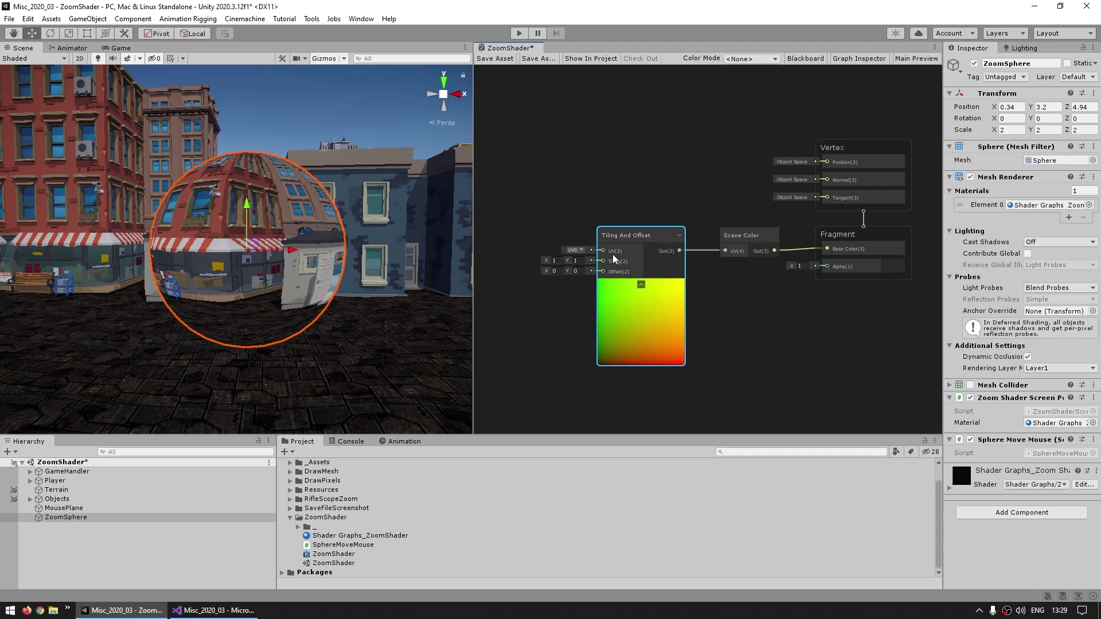
left_click(621, 166)
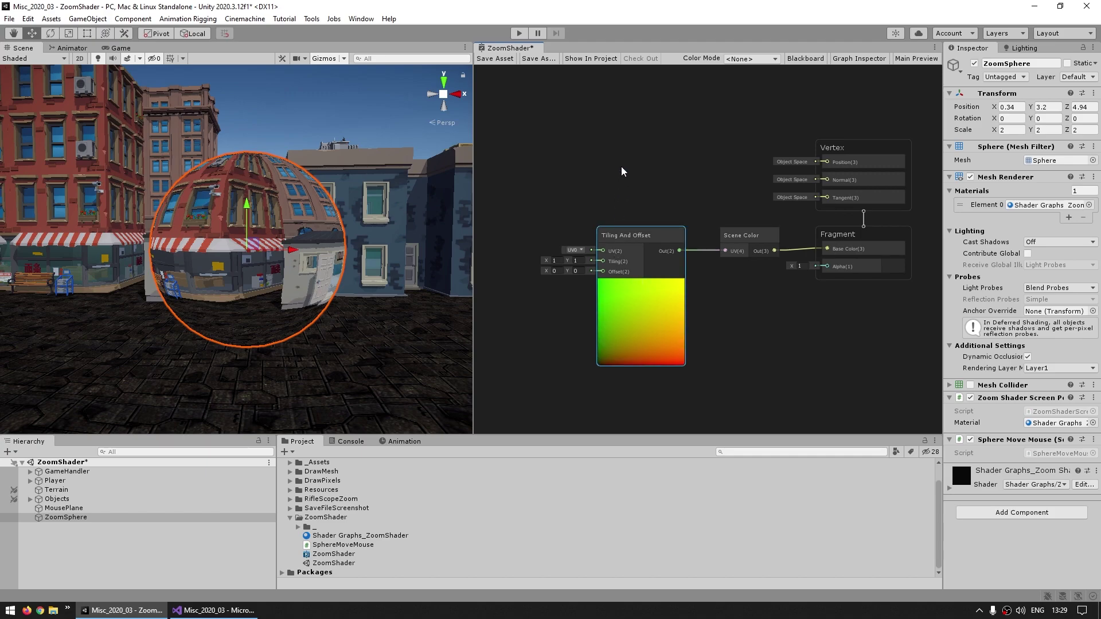
key("space")
type("screen position")
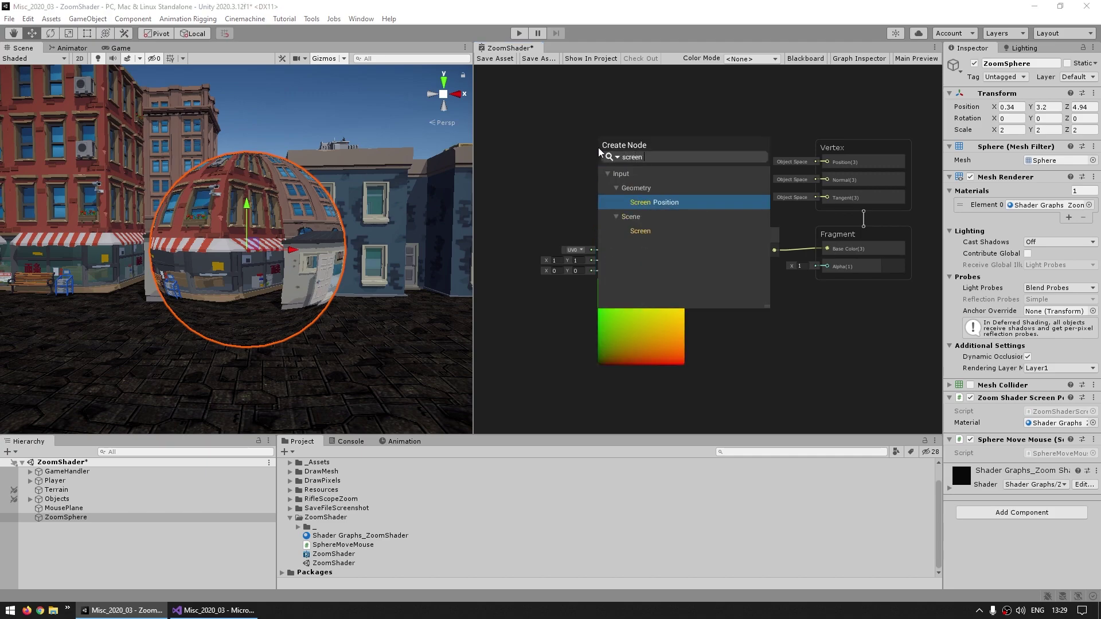
key("Return")
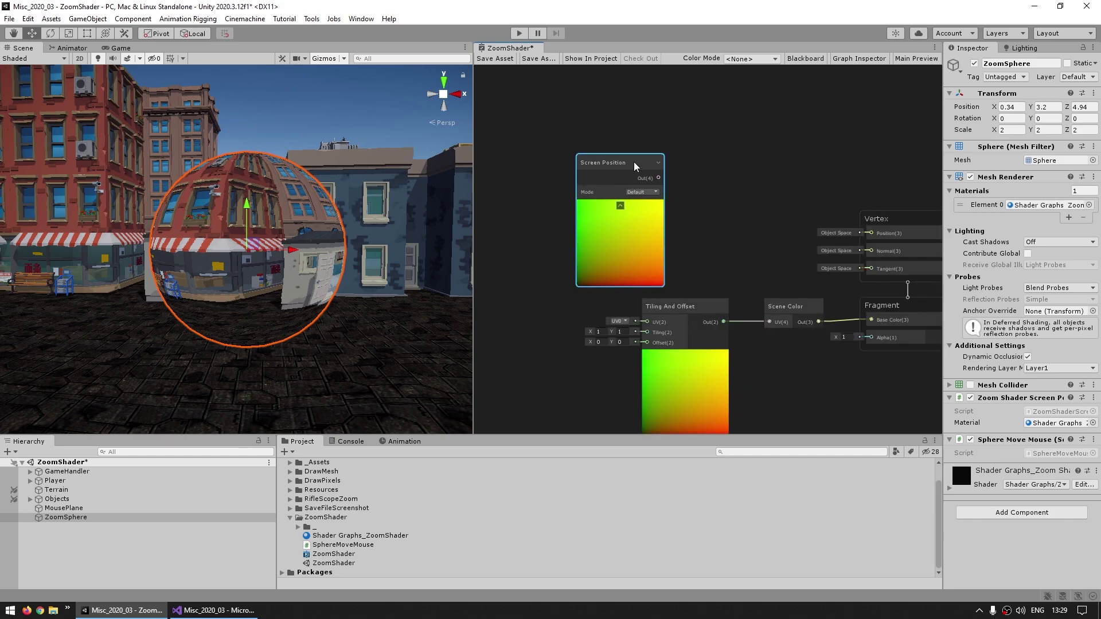
left_click_drag(634, 162, 646, 322)
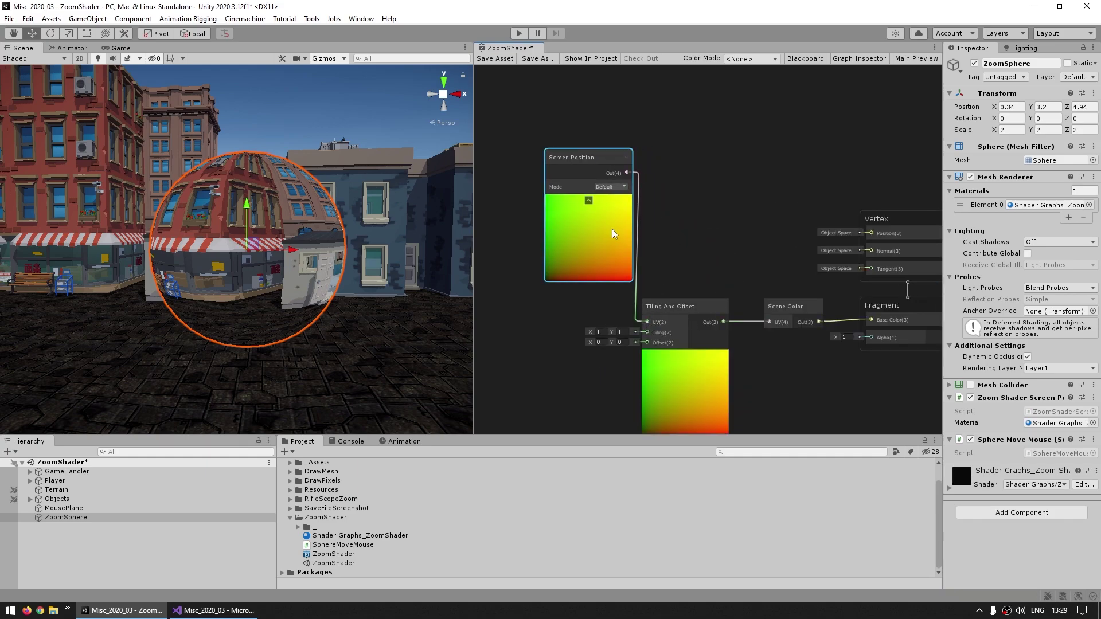
left_click(495, 59)
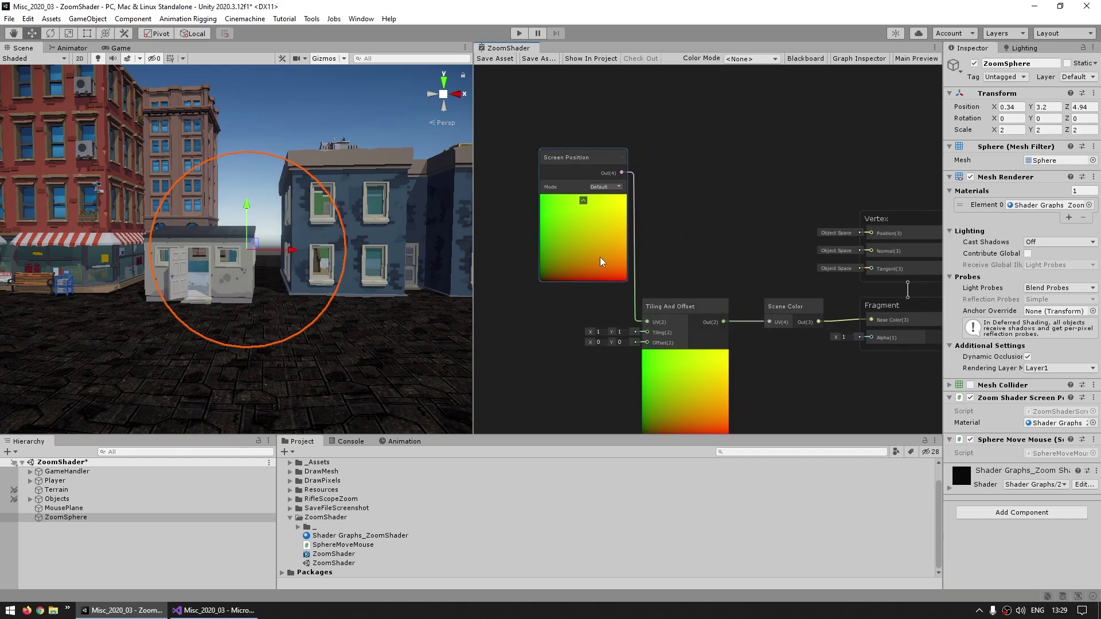
Set the Tiling And Offset node's tiling to X 1.1 and Y 1.1, and save the shader asset.
middle_click_drag(232, 246, 226, 206)
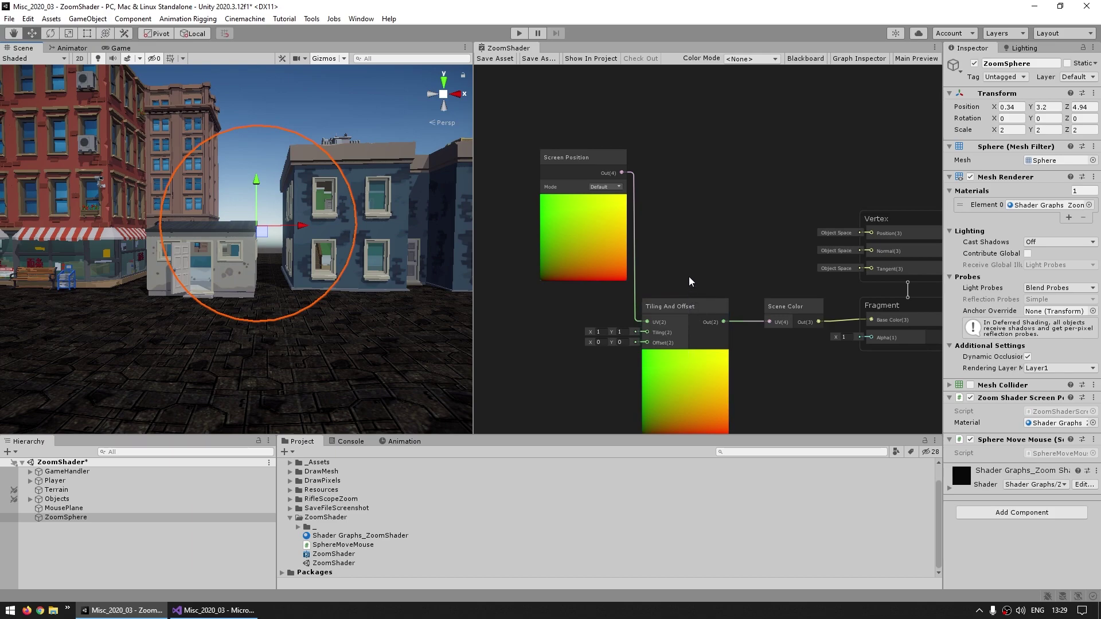
scroll(689, 277, "up", 3)
scroll(632, 301, "up", 2)
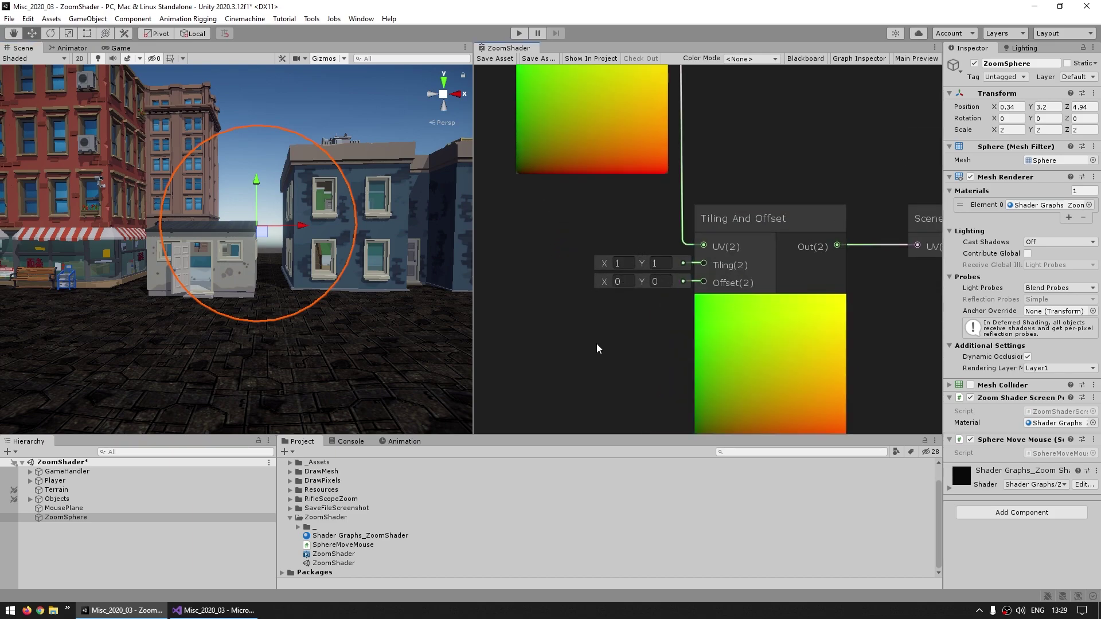
left_click(623, 263)
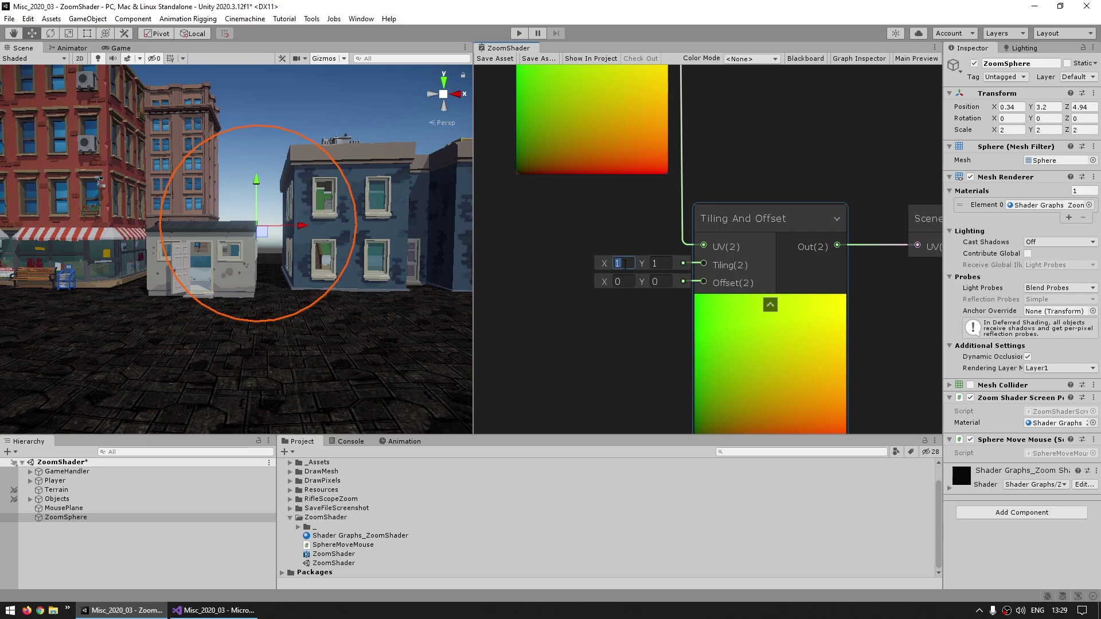
type("1.1")
key("Tab")
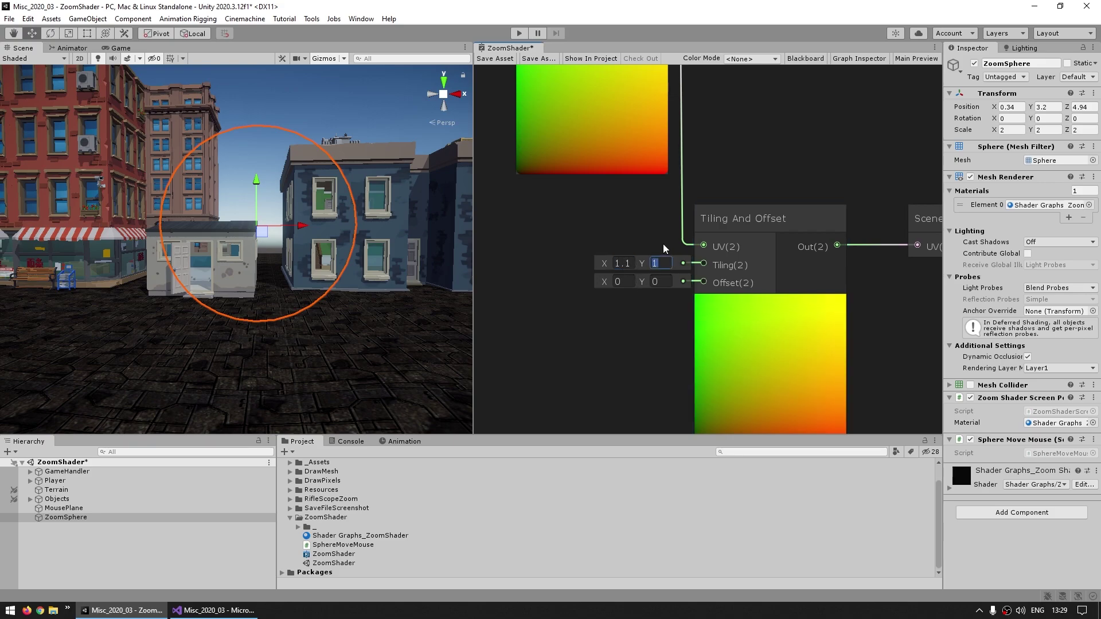
type("1.1")
left_click(494, 58)
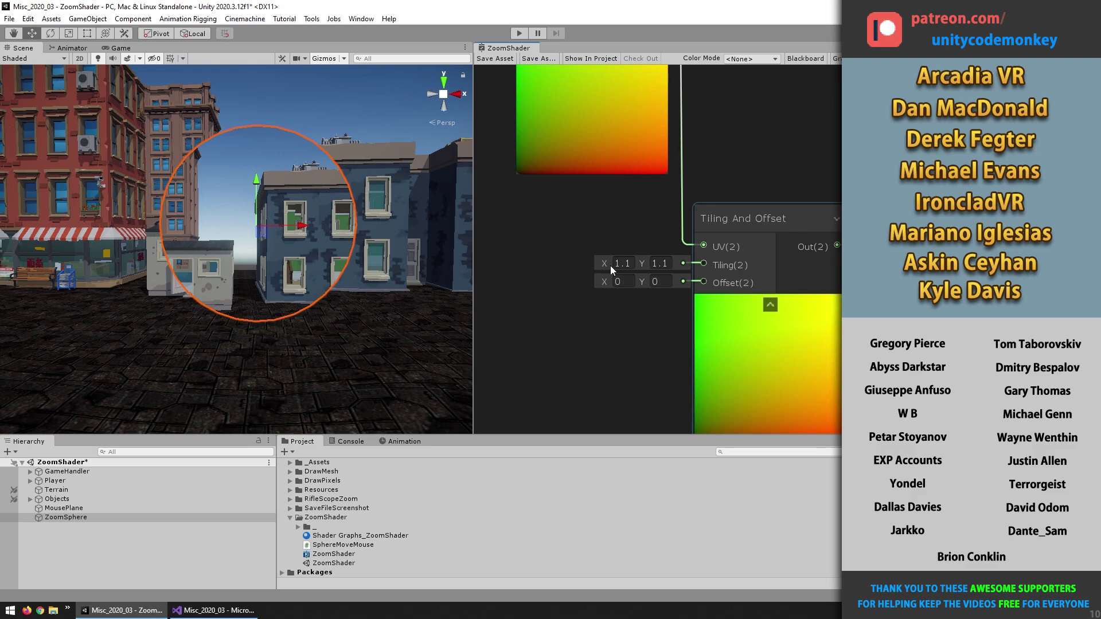
Set the Tiling And Offset node's tiling to X 0.9 and Y 0.9, and save the shader asset.
left_click(620, 264)
type("0.9")
key("Tab")
type("0.9")
left_click(495, 58)
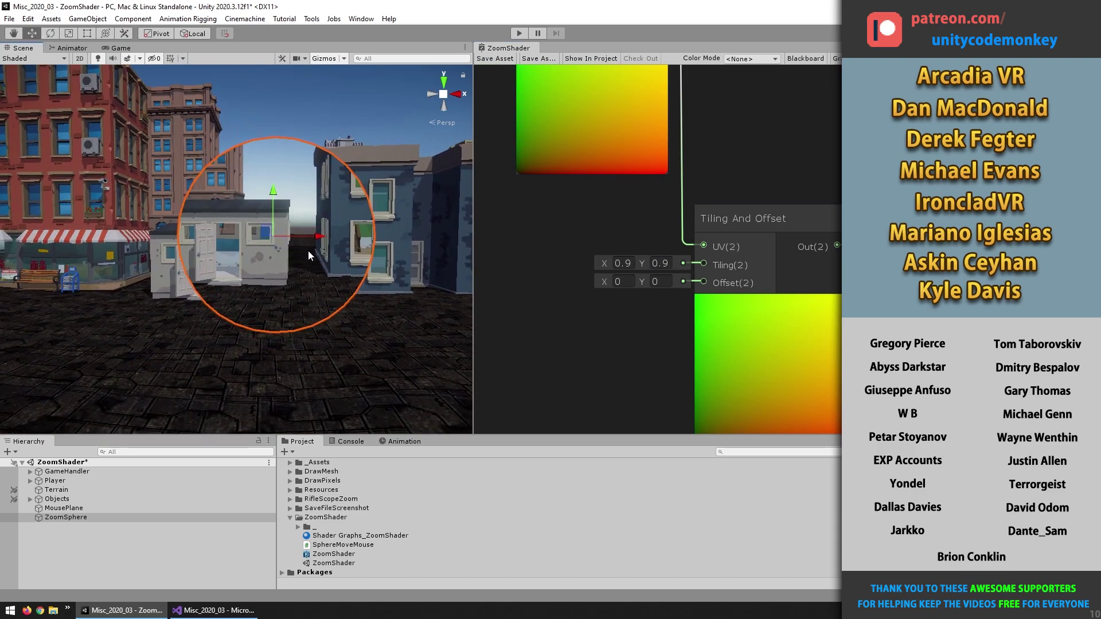
Set the Tiling And Offset node's tiling to X 0.5 and Y 0.5, and save the shader asset.
left_click(622, 264)
type("0.5")
key("Tab")
type(".5")
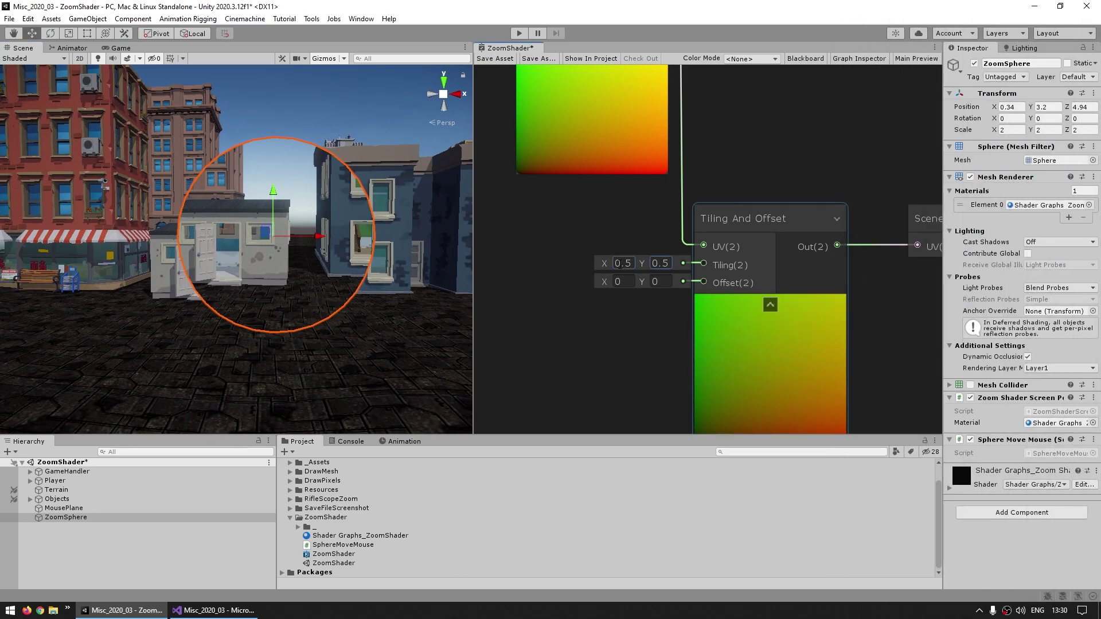
left_click(493, 58)
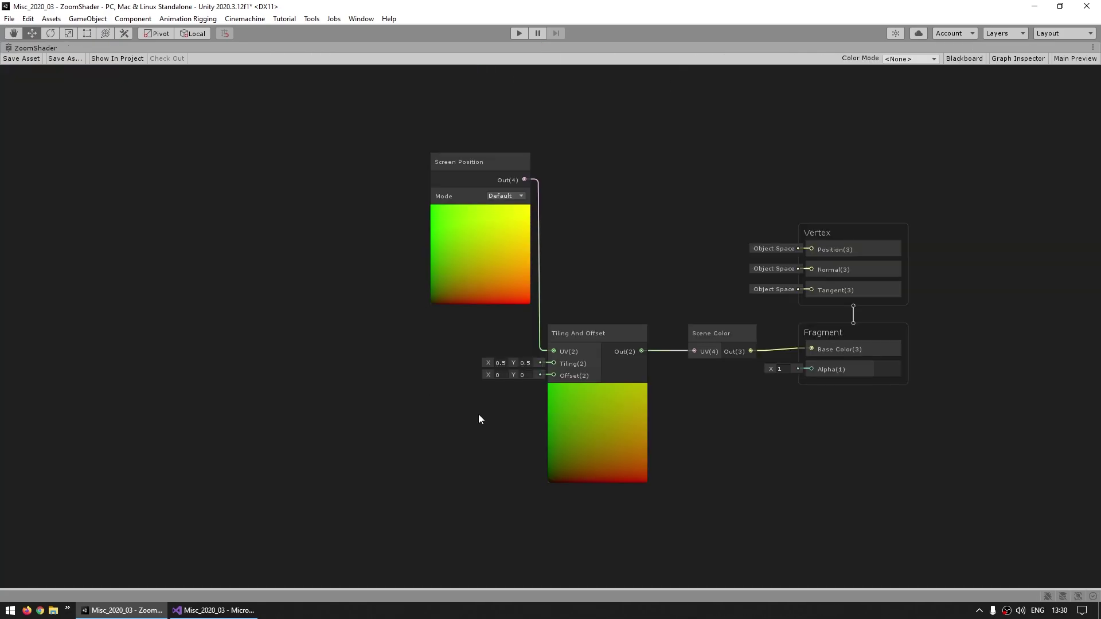
Add a Float property named ZoomAmount to the shader graph.
scroll(478, 414, "up", 1)
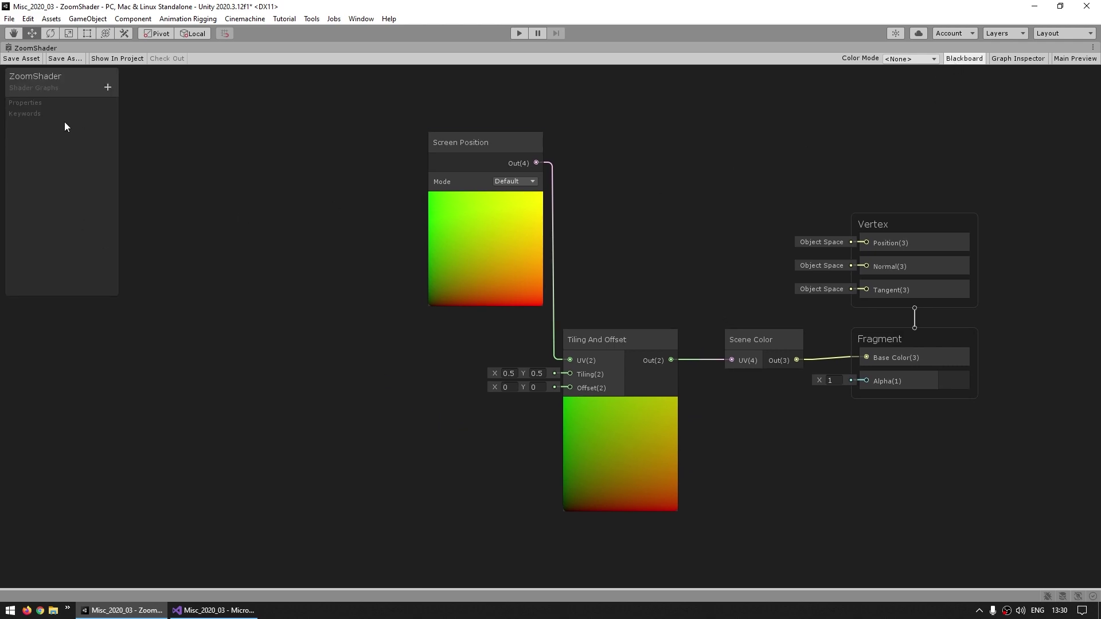
left_click(106, 87)
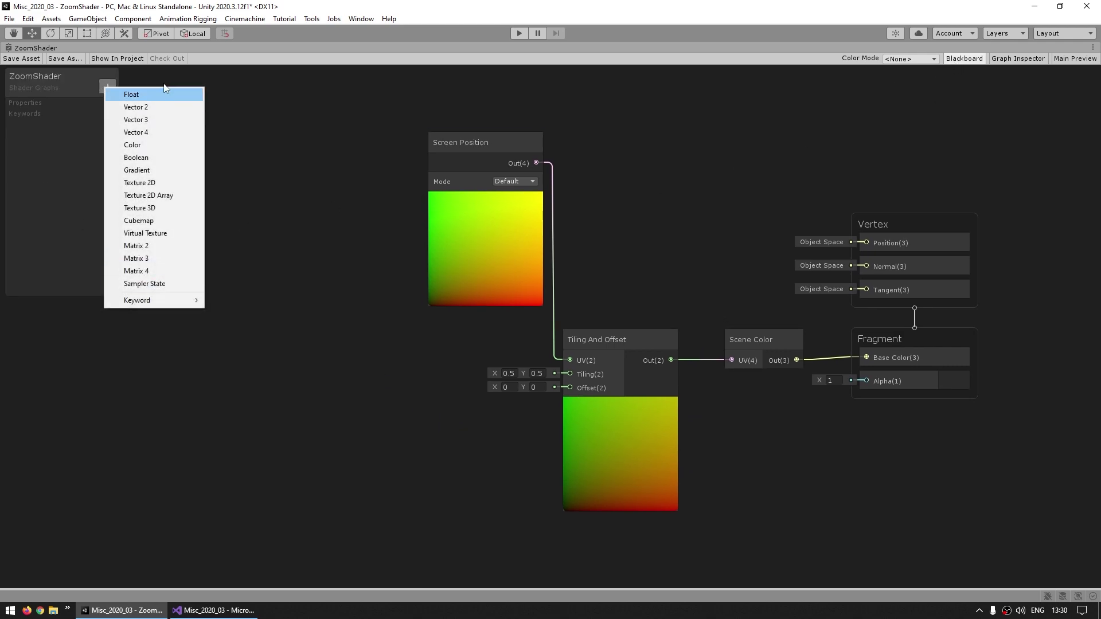
left_click(131, 94)
type("ZoomAmount")
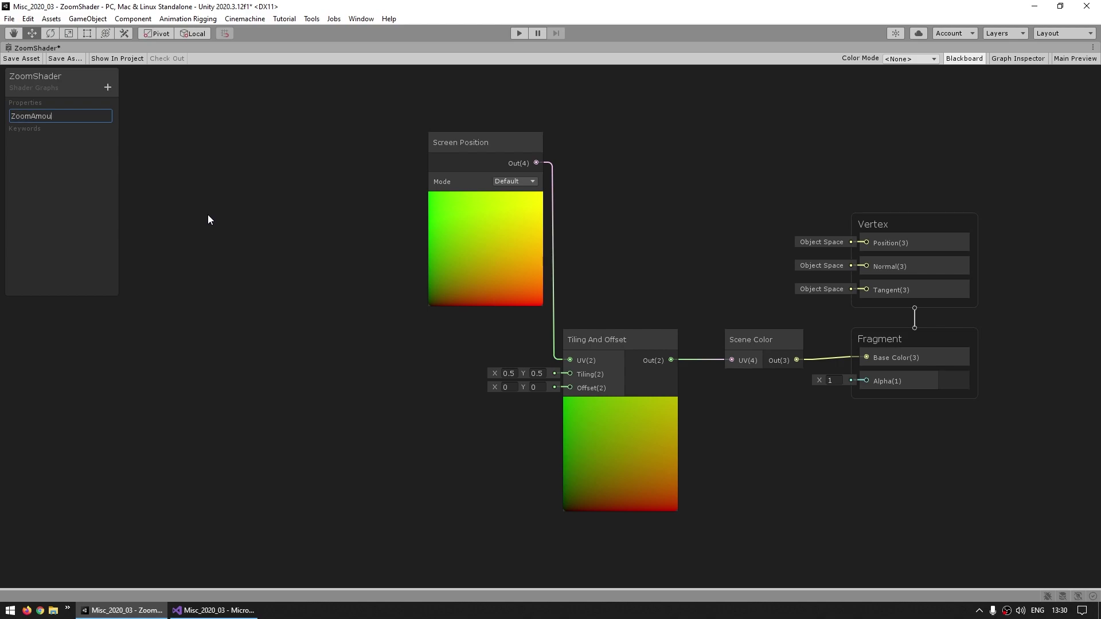
key("Return")
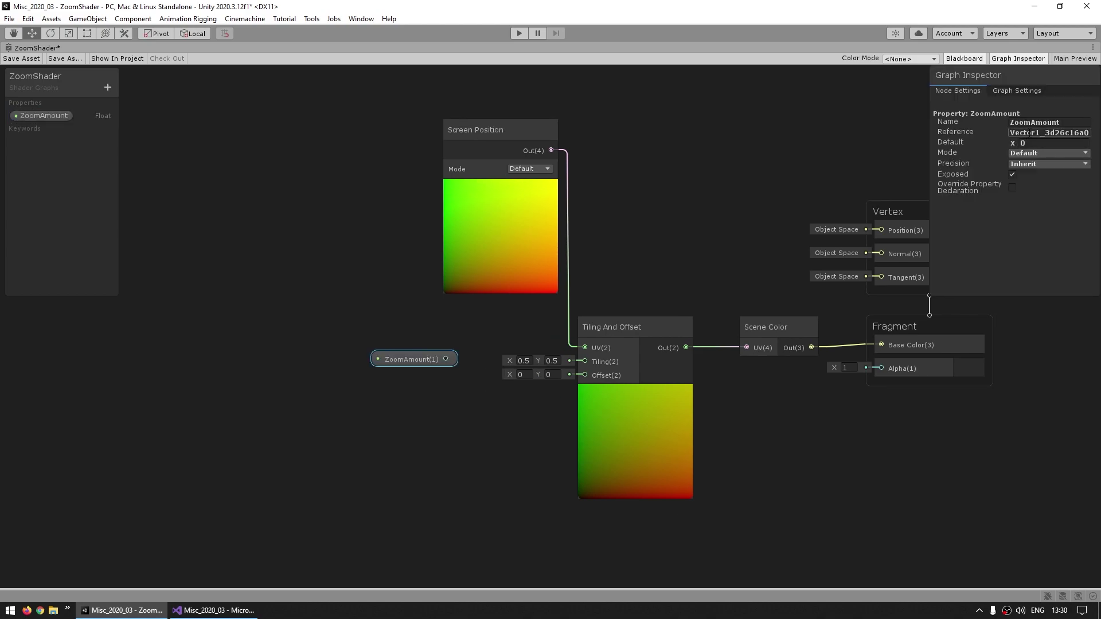
Set the ZoomAmount property's reference name to _ZoomAmount.
left_click(1029, 133)
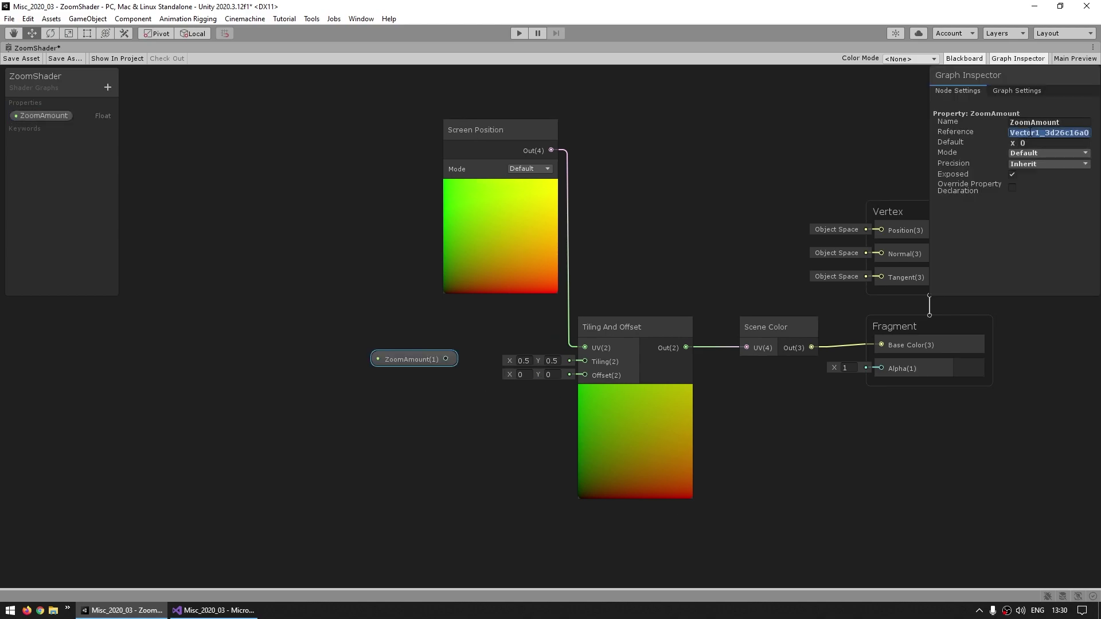
type("_ZoomAmount")
key("Return")
Switch the ZoomAmount property to Slider mode and set its minimum to 0.1.
left_click(1044, 153)
left_click(1039, 179)
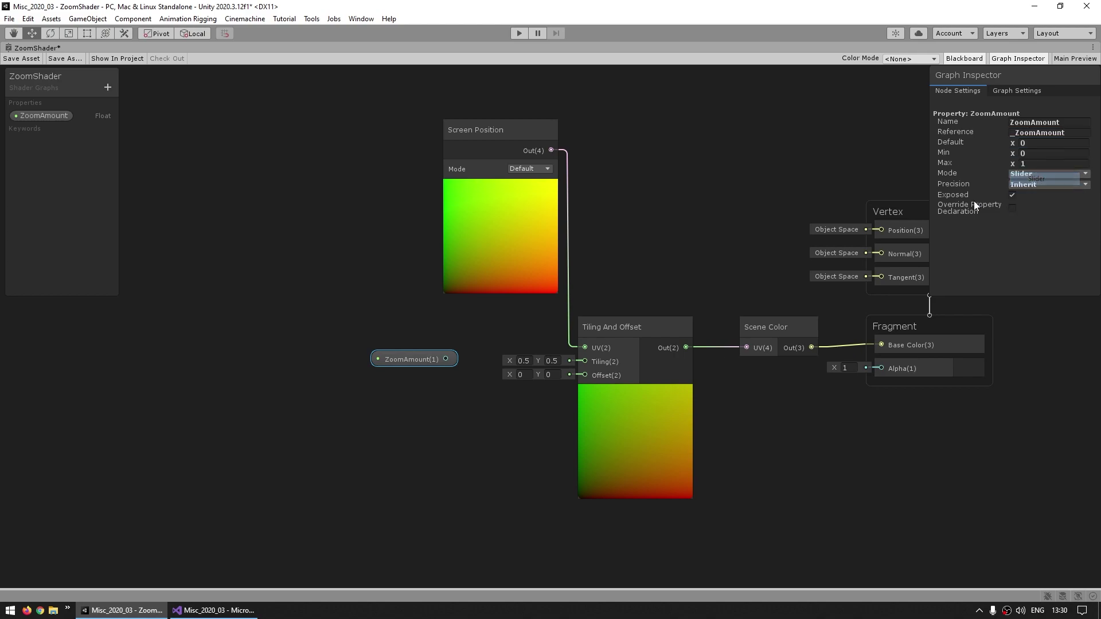
left_click(1033, 154)
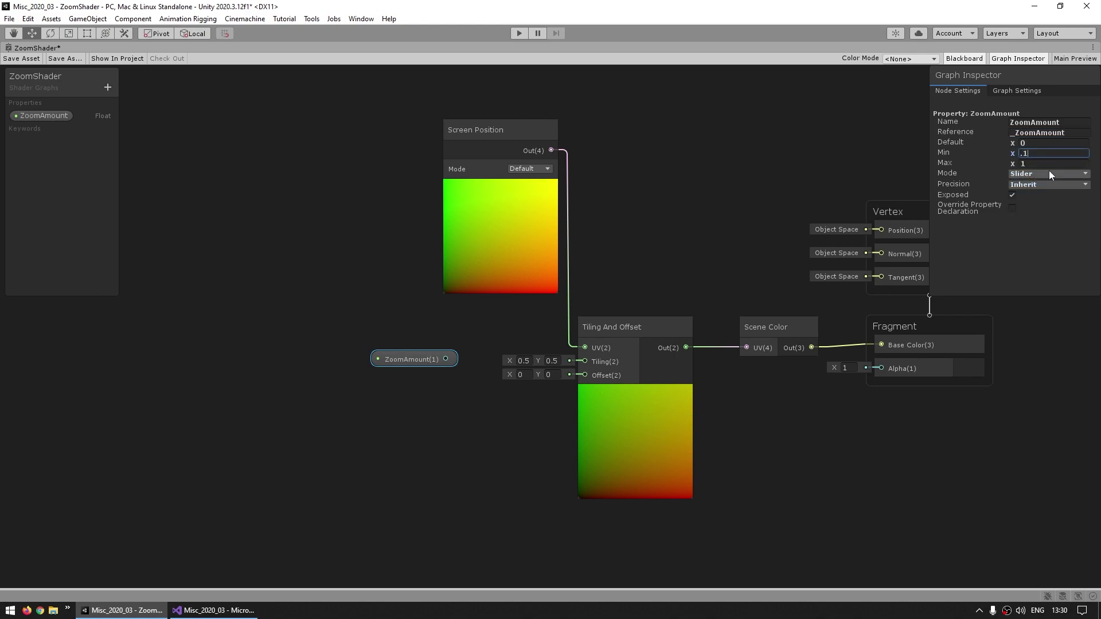
key("Tab")
Connect ZoomAmount to the Tiling And Offset node's Tiling input and raise the material's ZoomAmount to 1.
left_click_drag(445, 358, 585, 361)
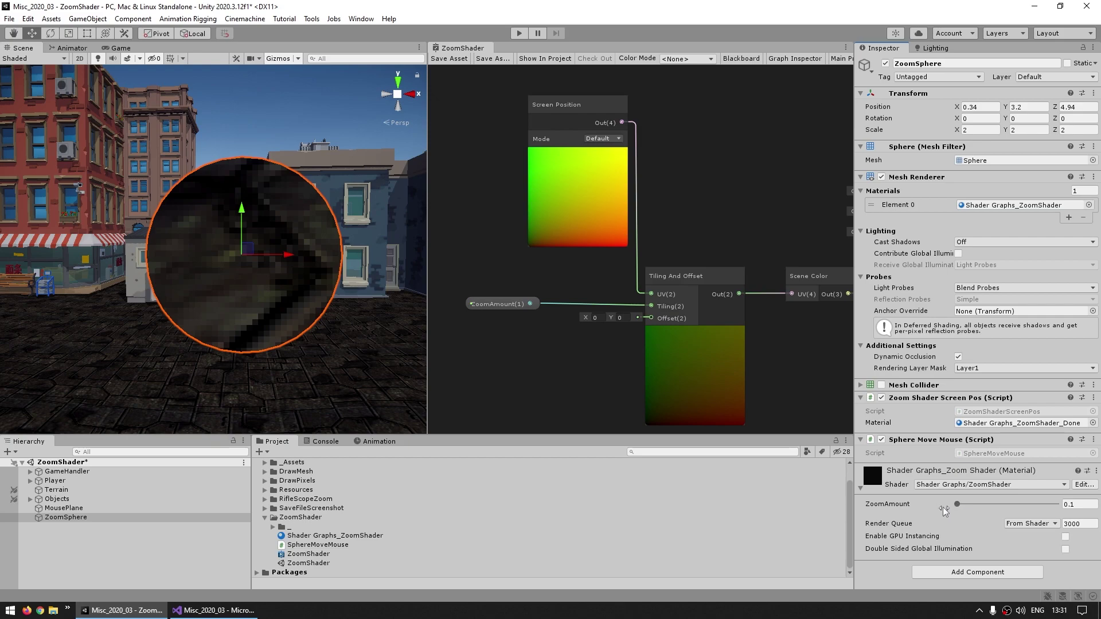
left_click_drag(957, 503, 1079, 508)
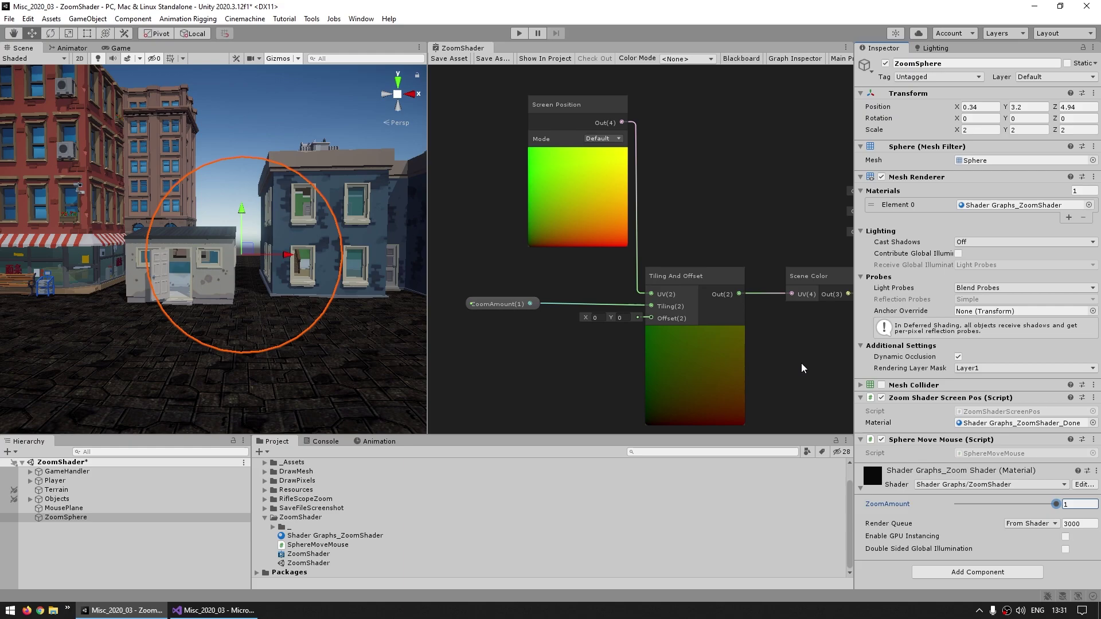
Insert a One Minus node between ZoomAmount and the Tiling input, and save the shader asset.
left_click(581, 368)
key("space")
type("one min")
key("Return")
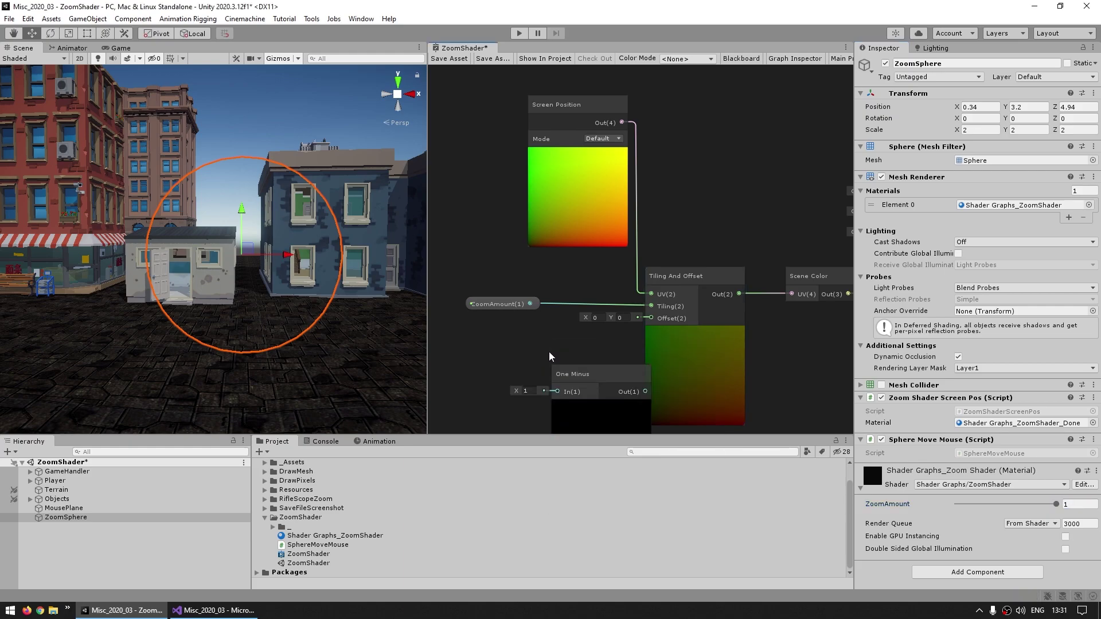
left_click_drag(528, 304, 559, 352)
left_click_drag(645, 350, 650, 265)
left_click(601, 362)
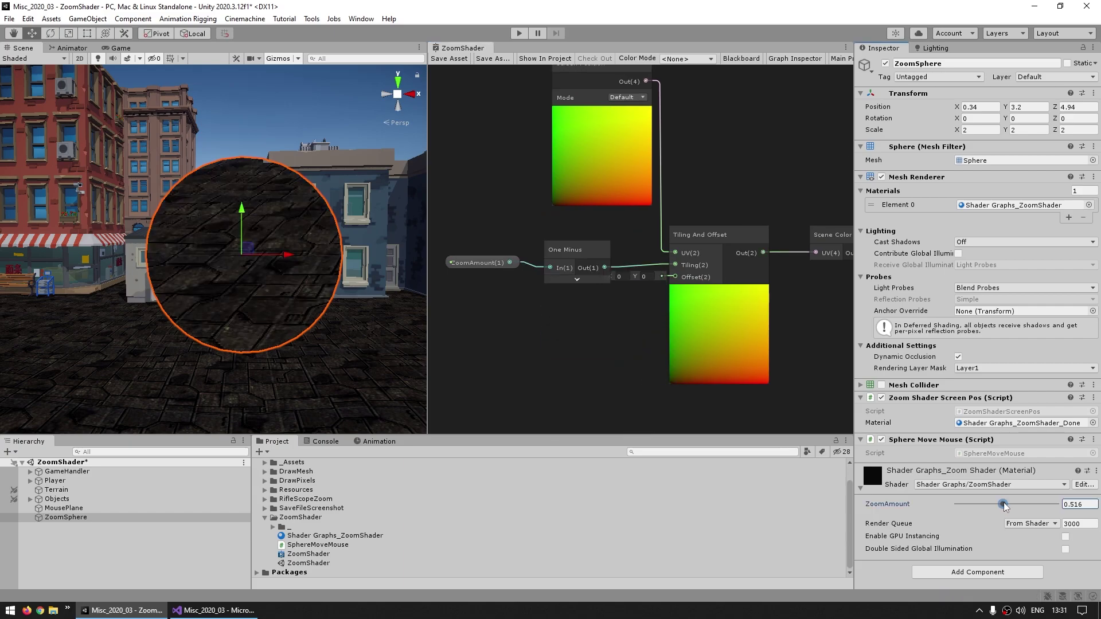
Vary the material's ZoomAmount between 0 and about 0.69 to examine how the sphere magnifies the background, returning it to 0.
left_click_drag(974, 503, 948, 504)
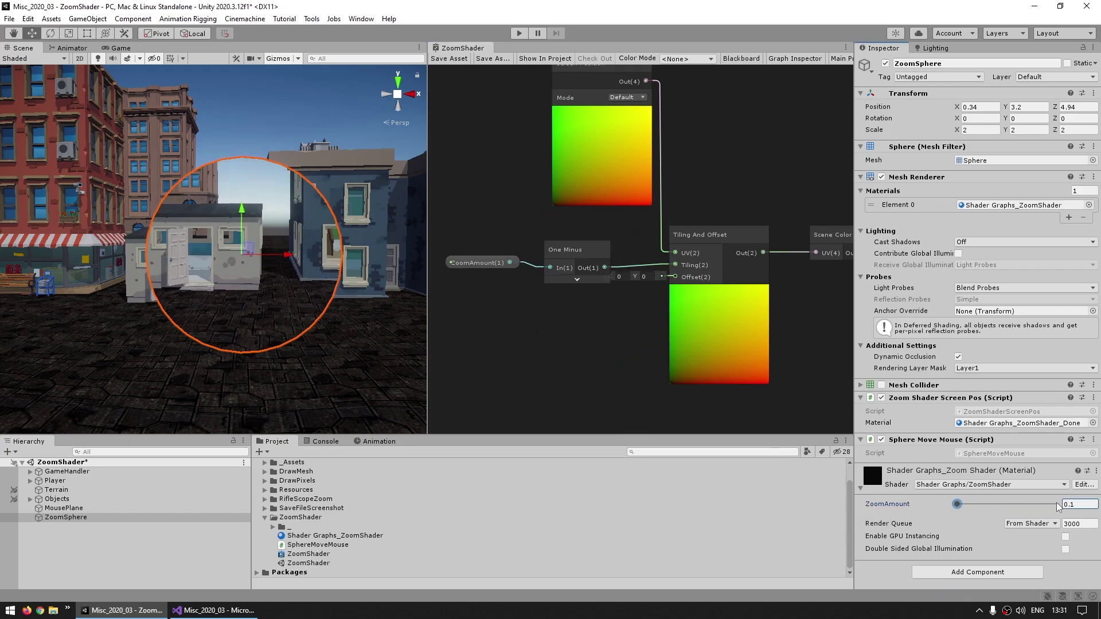
left_click(547, 338)
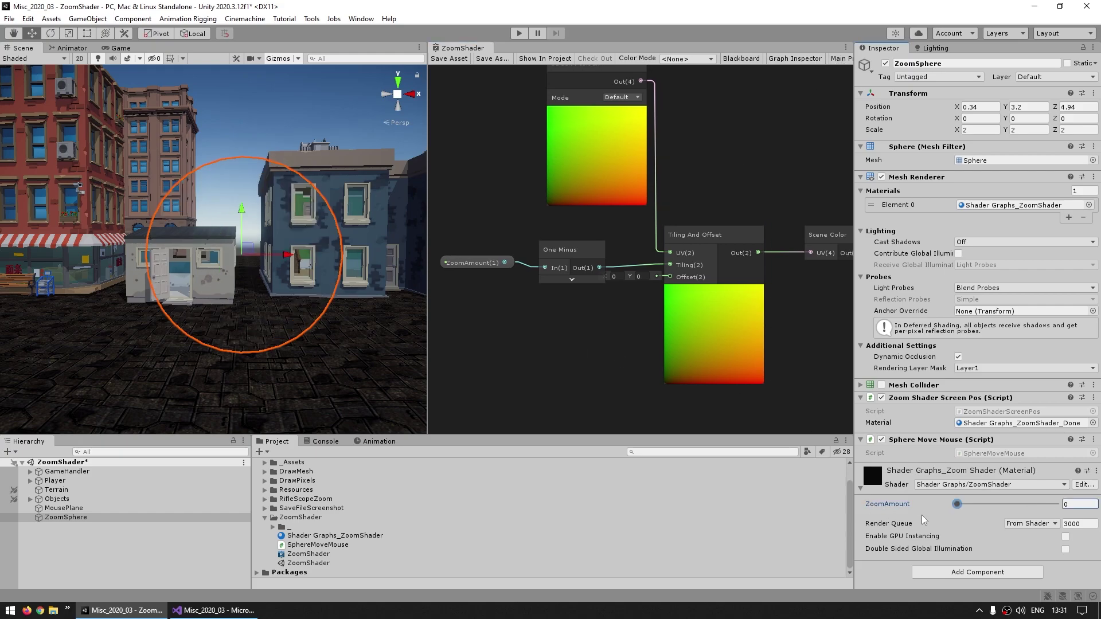
middle_click_drag(300, 305, 276, 296)
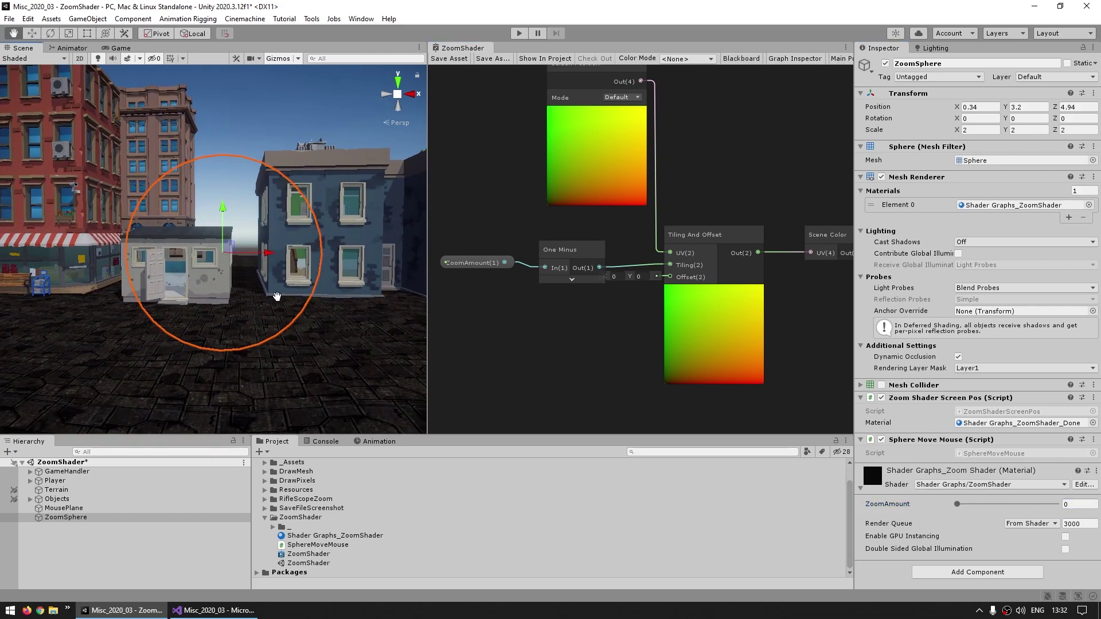
left_click_drag(956, 504, 1026, 505)
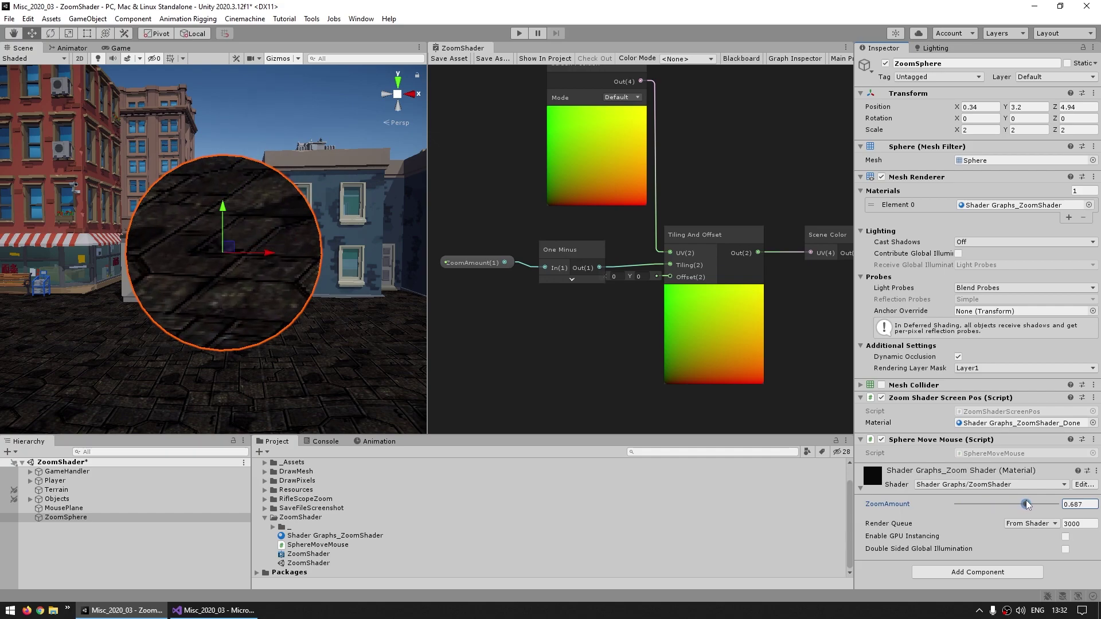
mouse_move(252, 271)
middle_mouse_down()
mouse_move(266, 217)
mouse_move(243, 241)
mouse_move(266, 280)
middle_mouse_up()
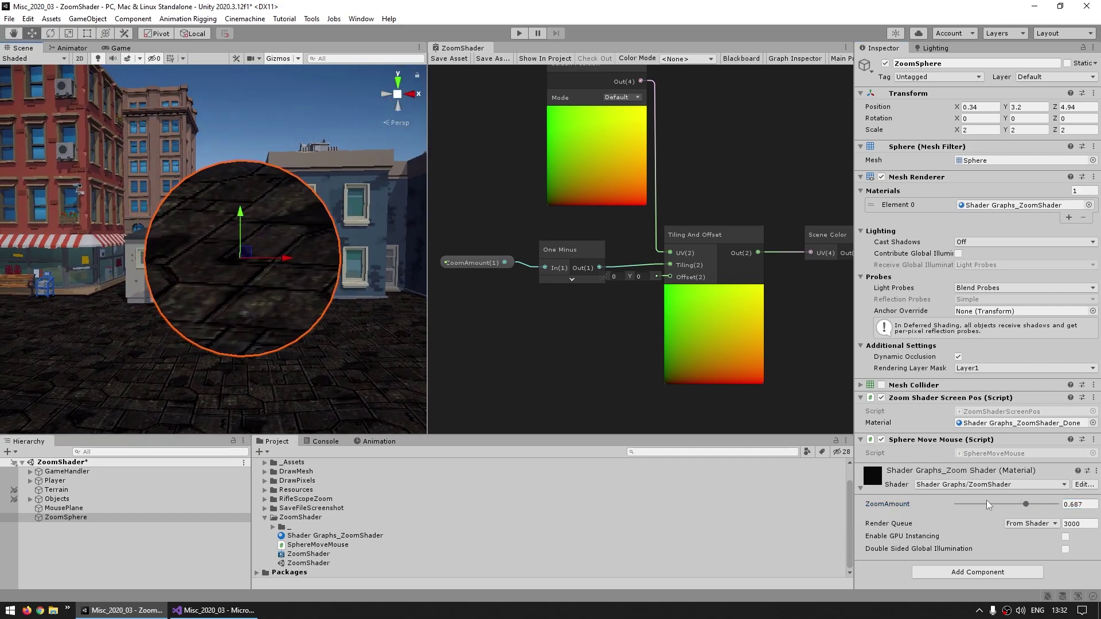
left_click_drag(986, 504, 879, 500)
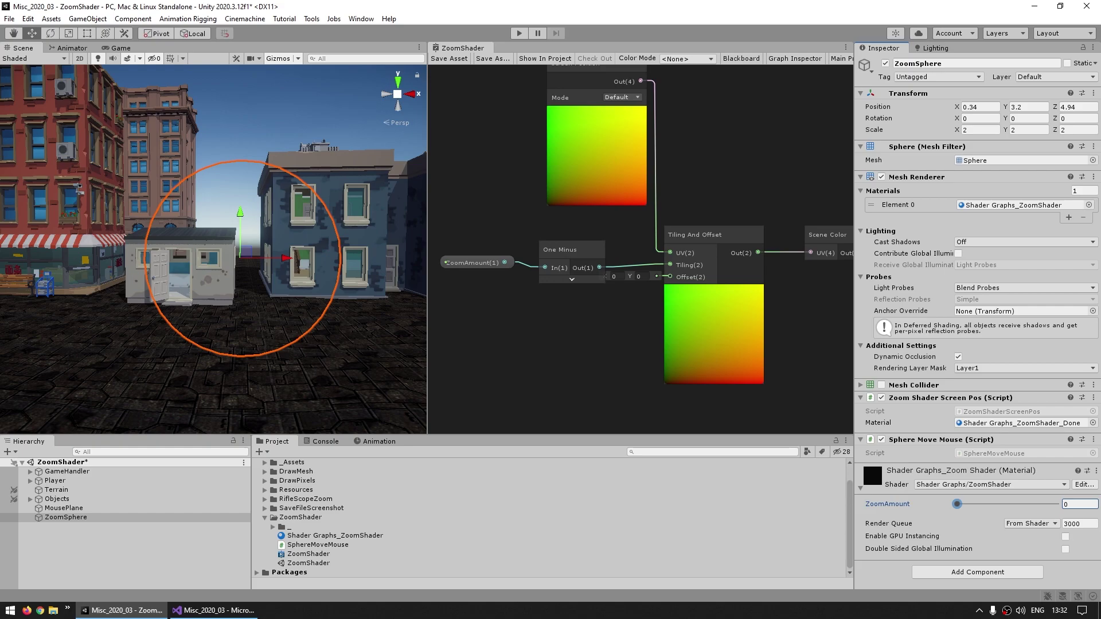
left_click_drag(956, 503, 1009, 497)
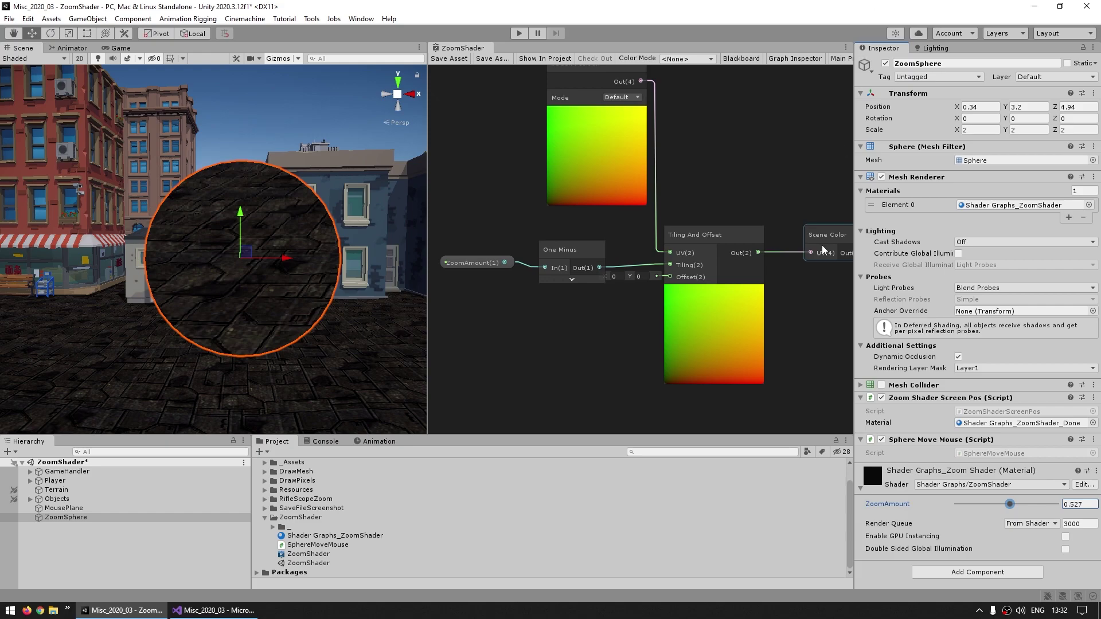
left_click_drag(1014, 508, 956, 509)
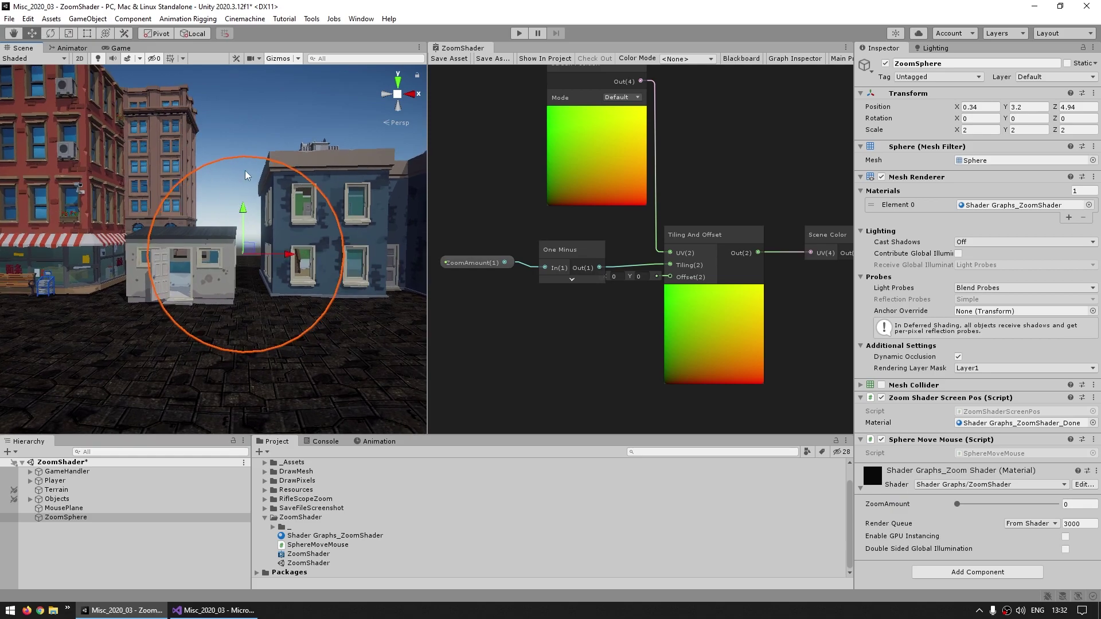
left_click_drag(964, 504, 850, 480)
Set the sphere material's ZoomAmount to about 0.31.
left_click(639, 276)
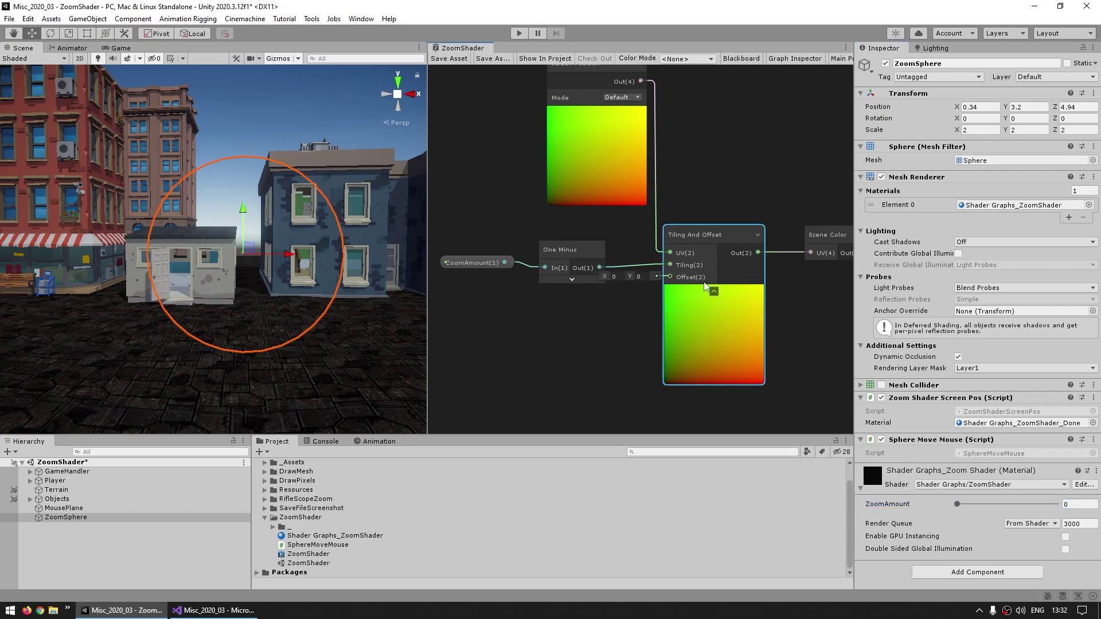
left_click(977, 497)
left_click_drag(957, 505, 987, 504)
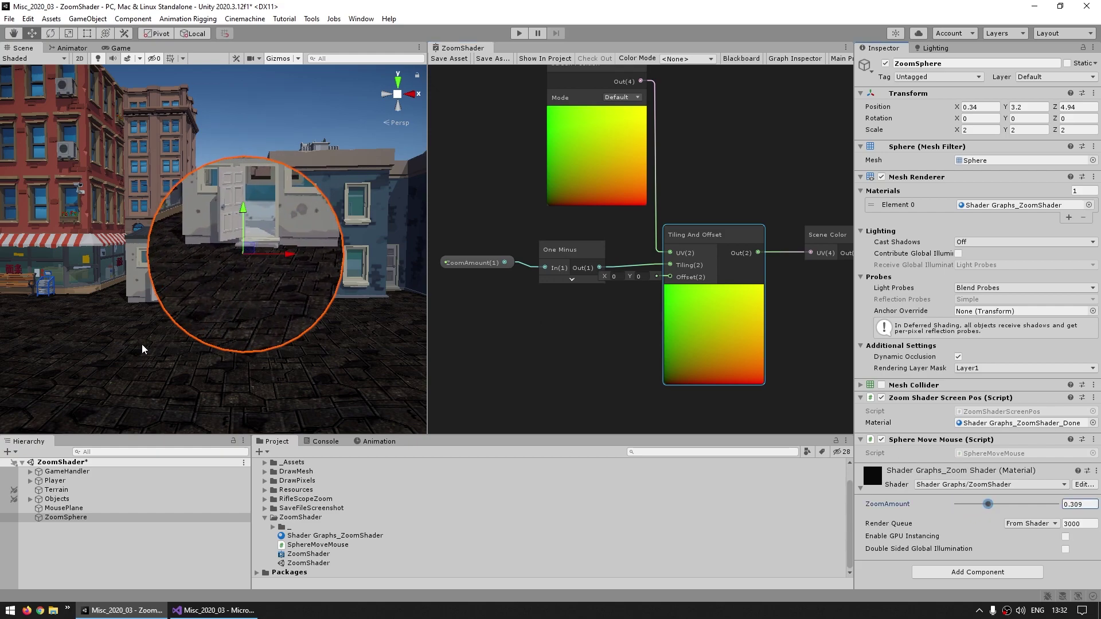
left_click(704, 316)
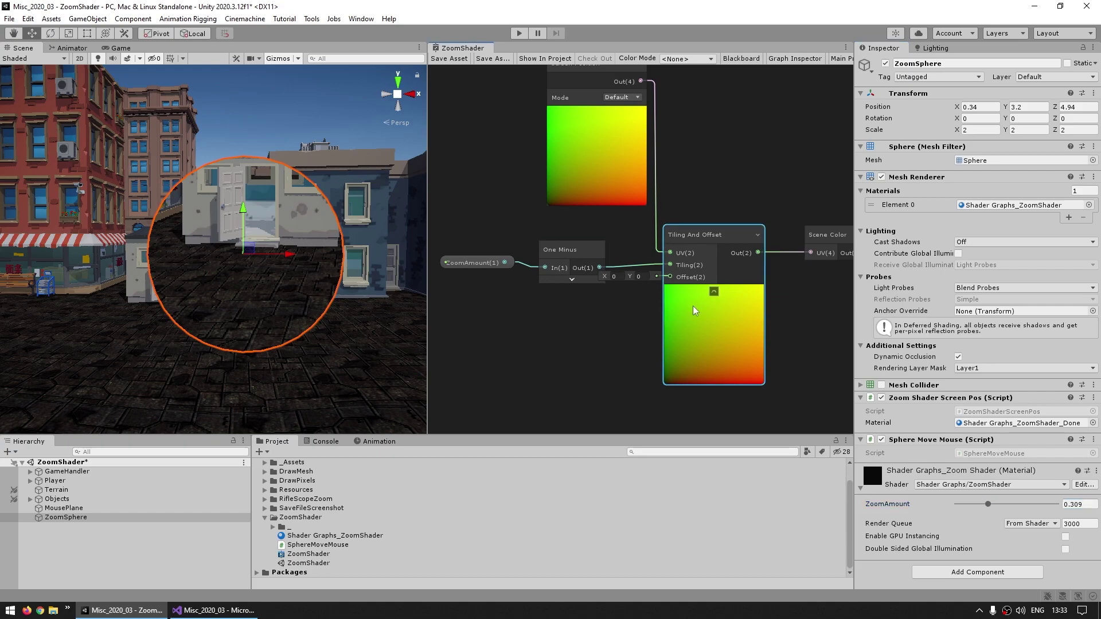
Set the Tiling And Offset node's offset X to 0.1 and save the shader asset.
left_click(619, 277)
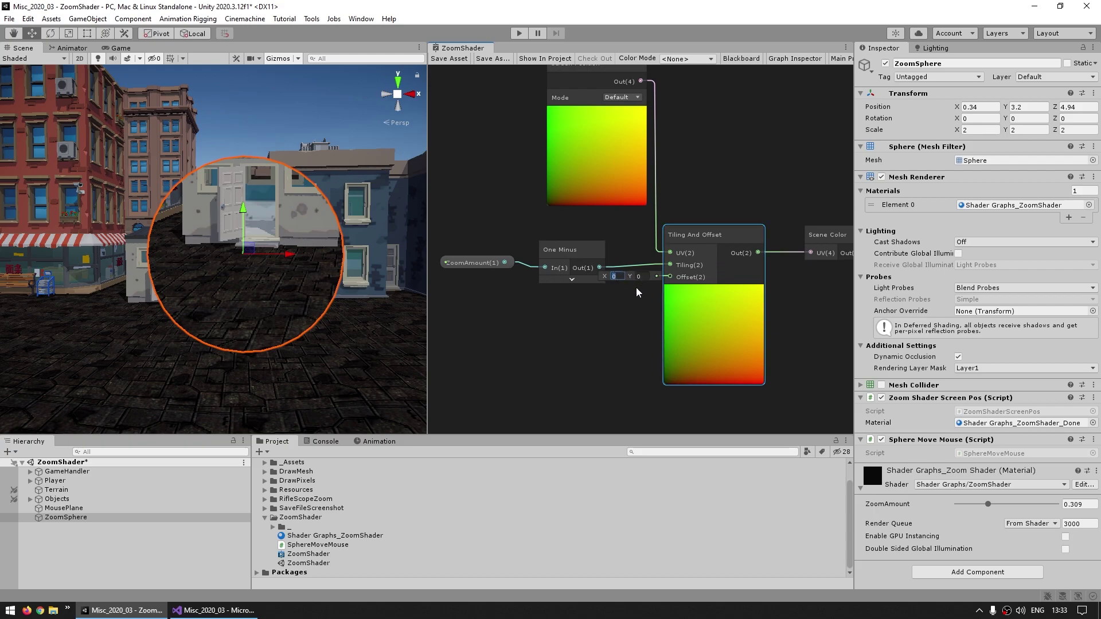
type("0.1")
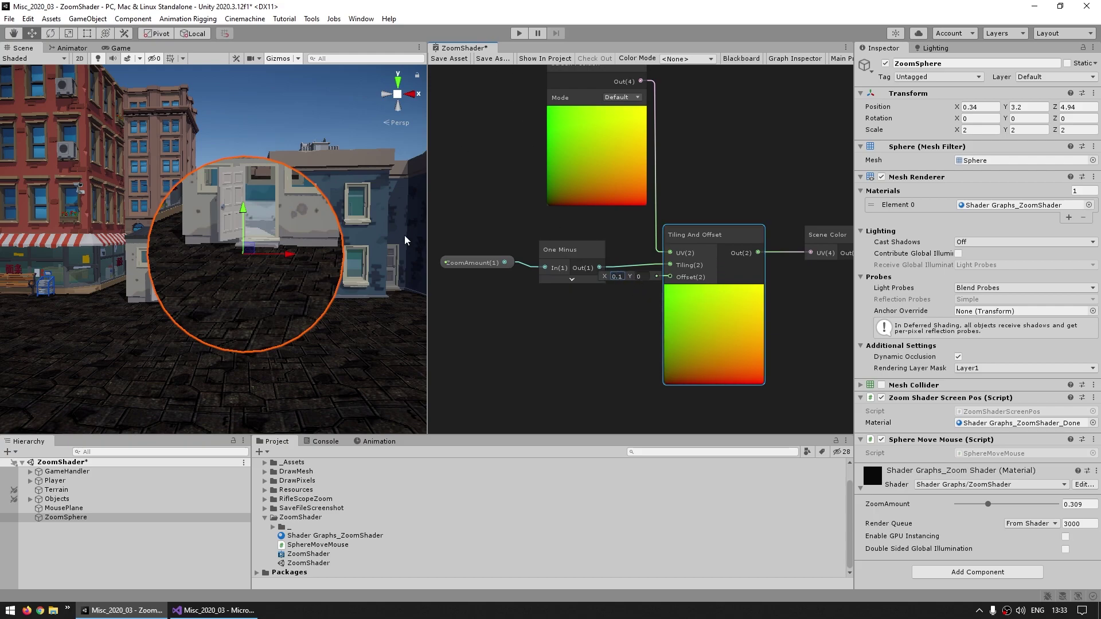
left_click(443, 60)
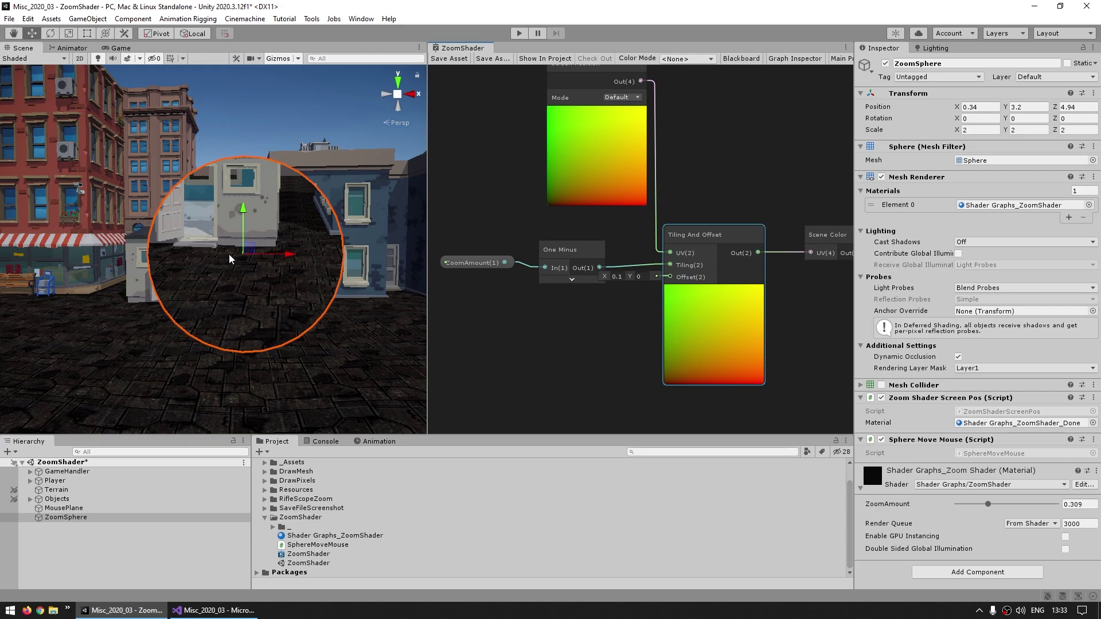
left_click(601, 319)
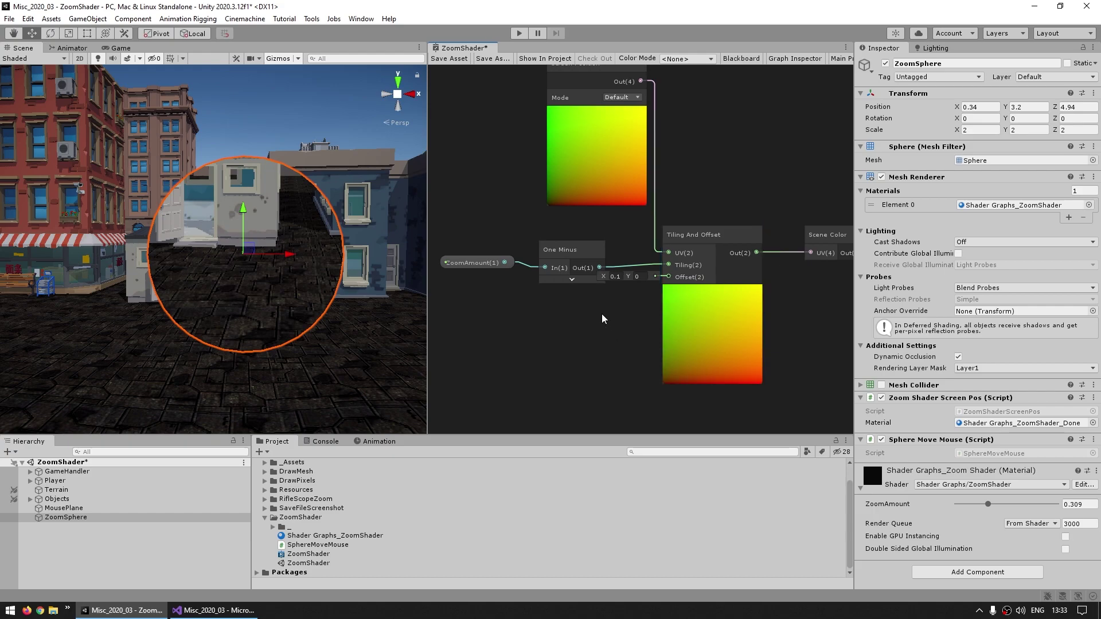
left_click(615, 276)
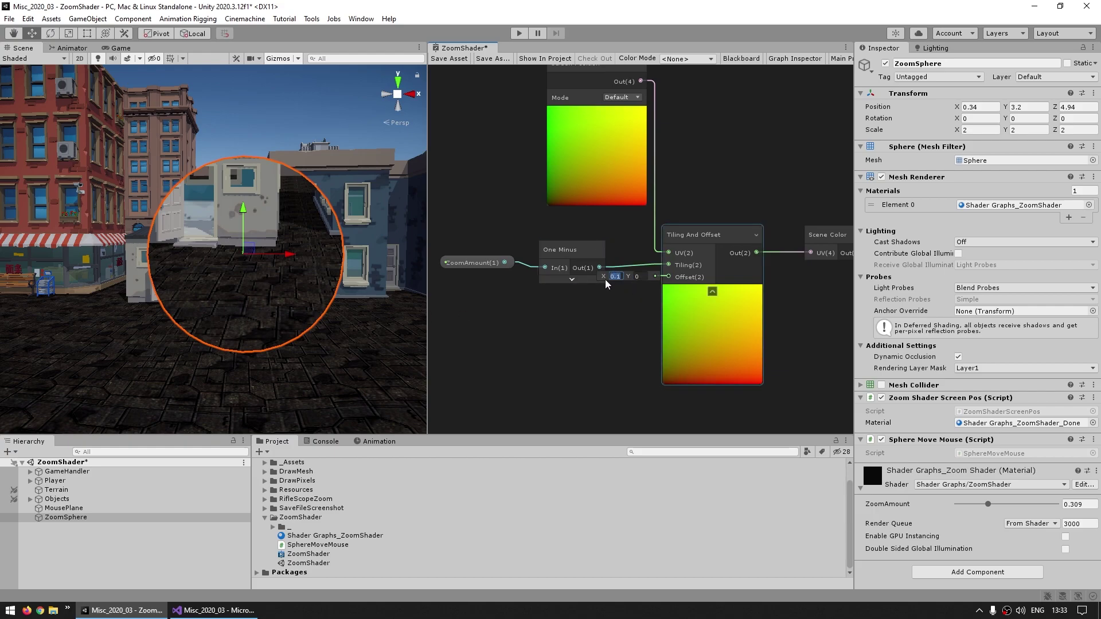
left_click(609, 357)
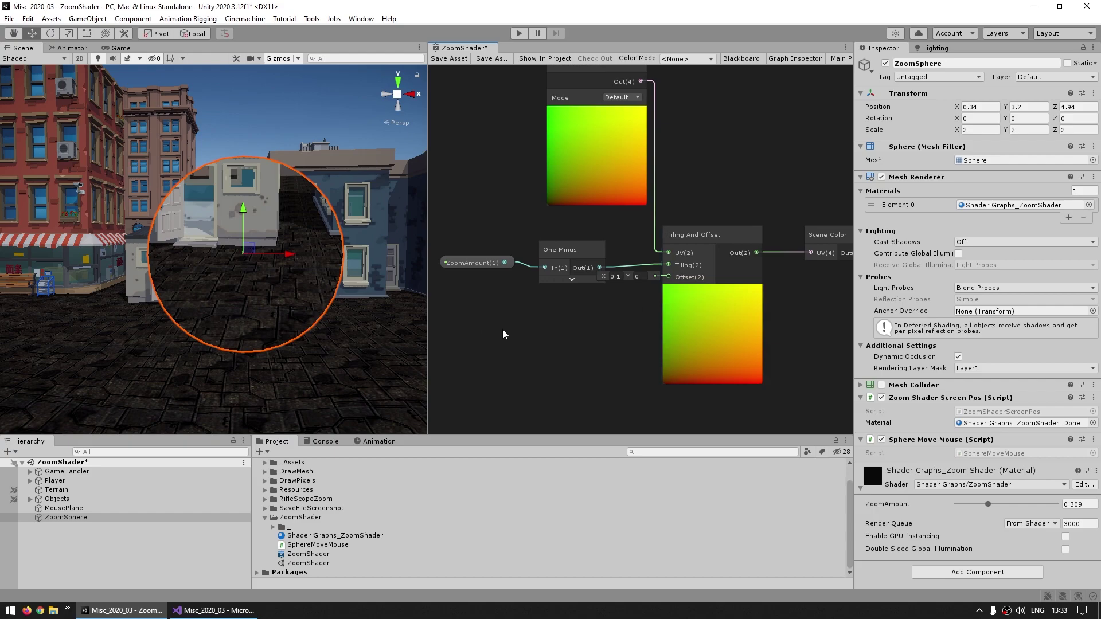
Set the sphere material's ZoomAmount to 0.5.
left_click(1088, 506)
double_click(1088, 507)
type("5")
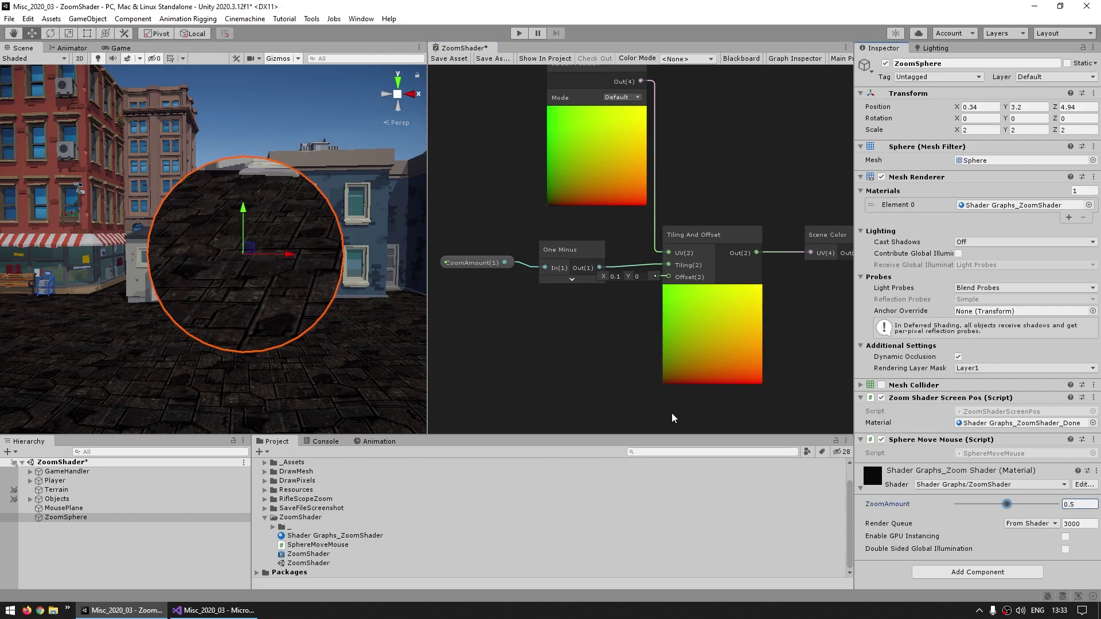
Set the Tiling And Offset node's offset to X 0.25 and Y 0.25, and save the shader asset.
left_click(615, 276)
type("0.25")
key("Tab")
type("0.25")
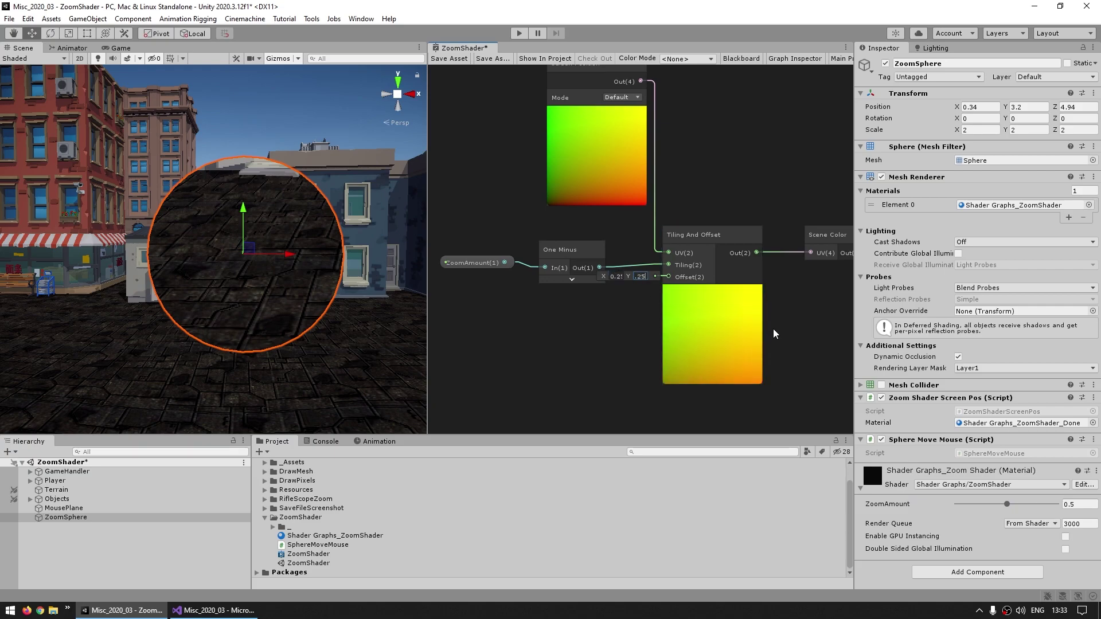
left_click(449, 58)
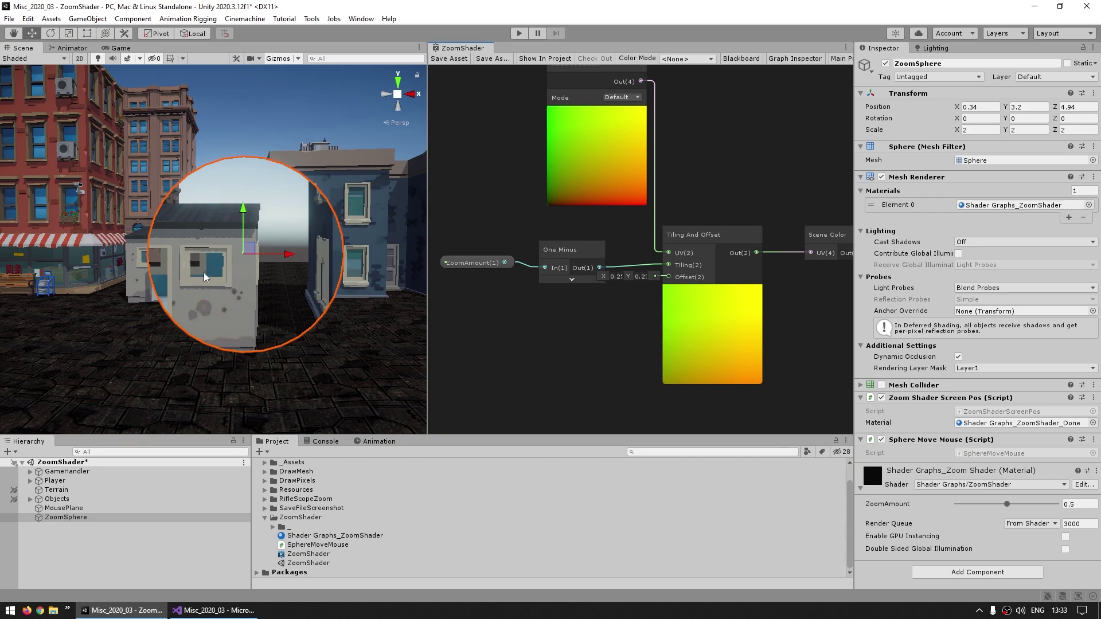
Move ZoomSphere along its X axis to about X 0.51 in the scene.
middle_click_drag(243, 270, 214, 273)
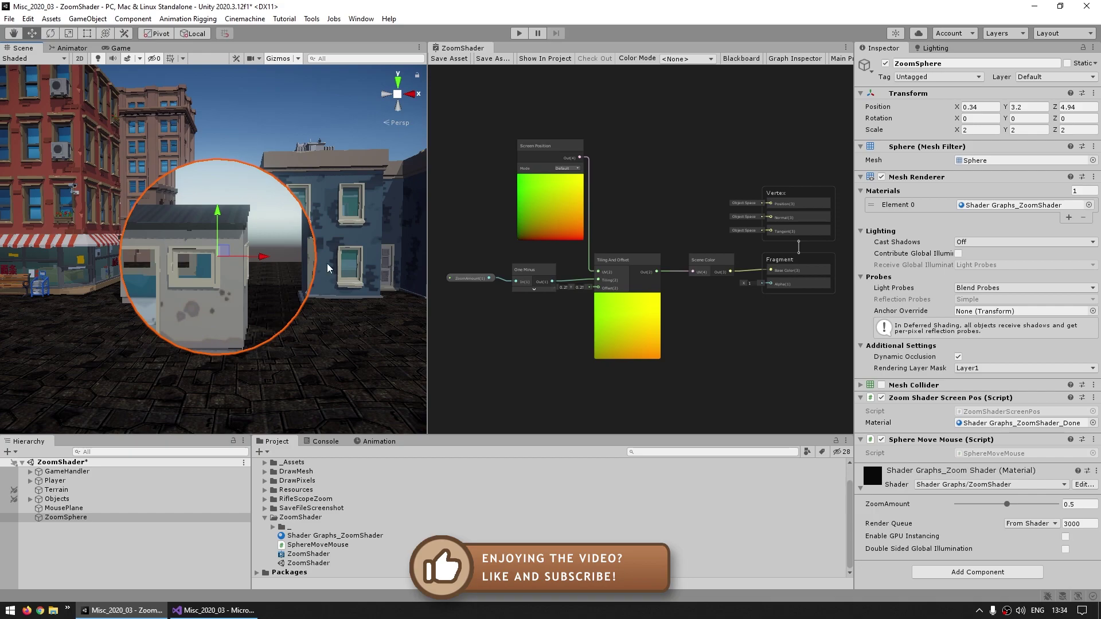
left_click_drag(261, 256, 436, 253)
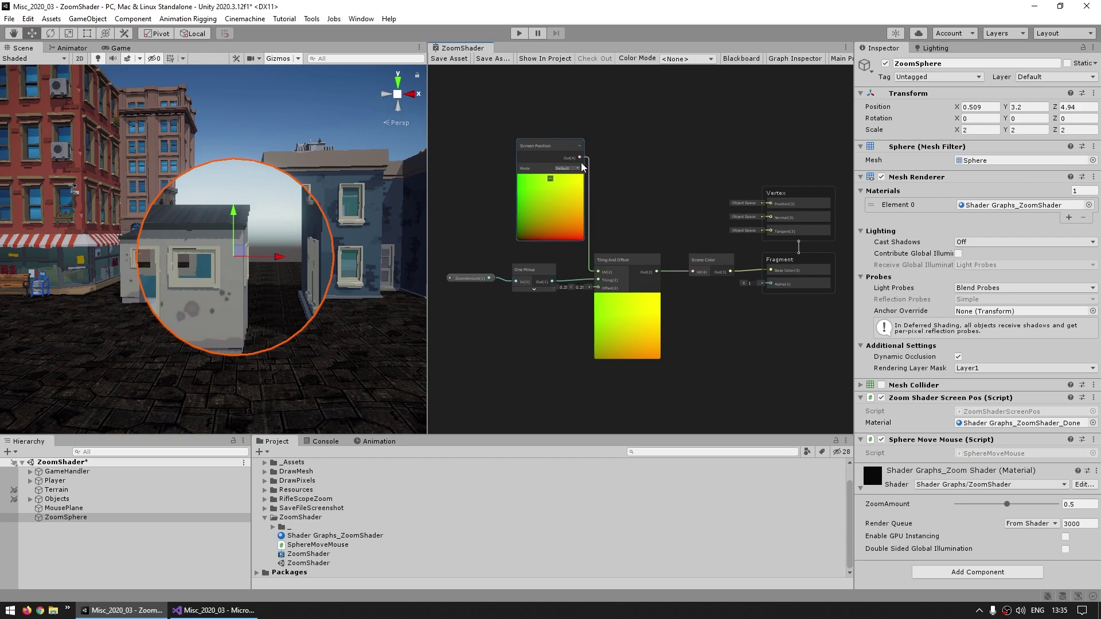
Connect the Screen Position node's output to the Tiling And Offset node's Offset input.
left_click_drag(579, 158, 598, 287)
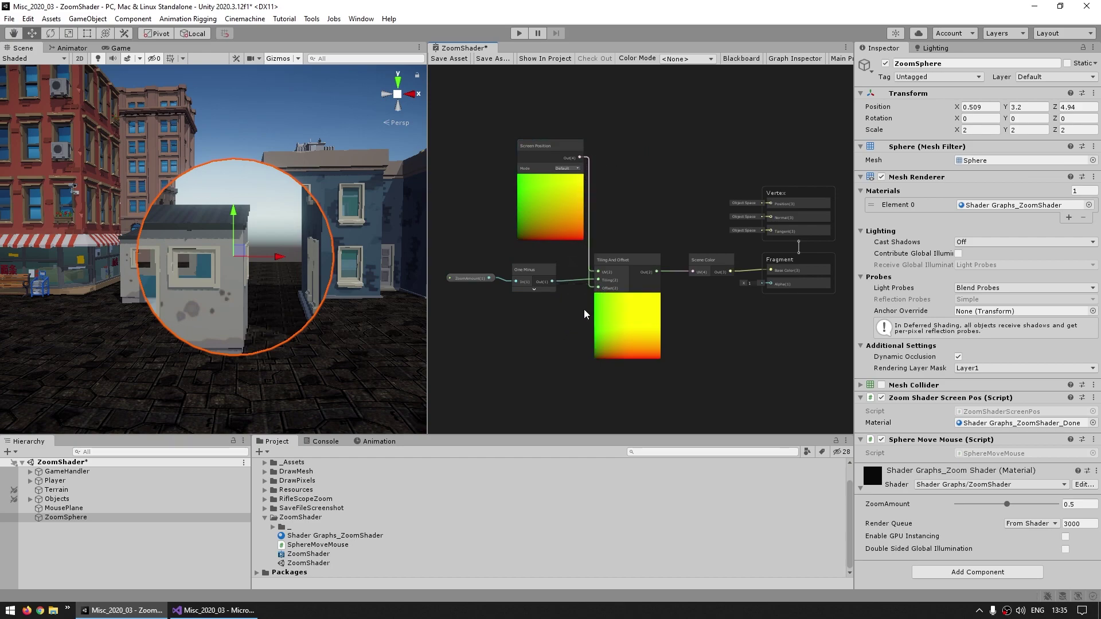
Save the shader asset and move ZoomSphere down in the scene to about X 0.387, Y 3.033.
left_click(449, 58)
left_click_drag(237, 250, 233, 279)
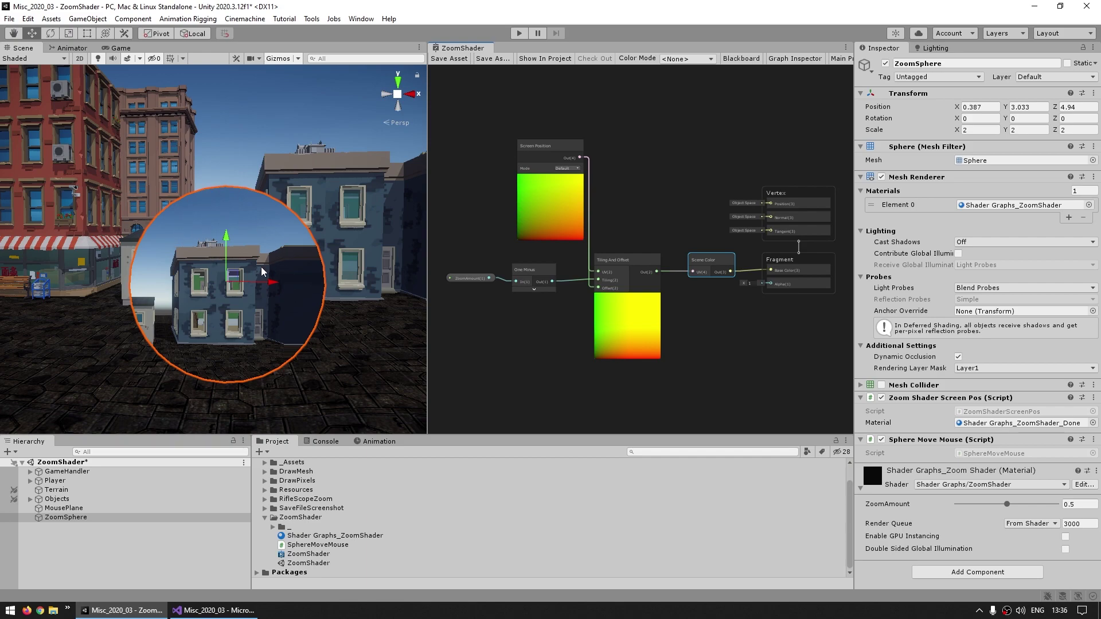
Connect the Screen Position node's output directly to the Fragment Base Color and save the shader asset.
left_click_drag(579, 157, 769, 270)
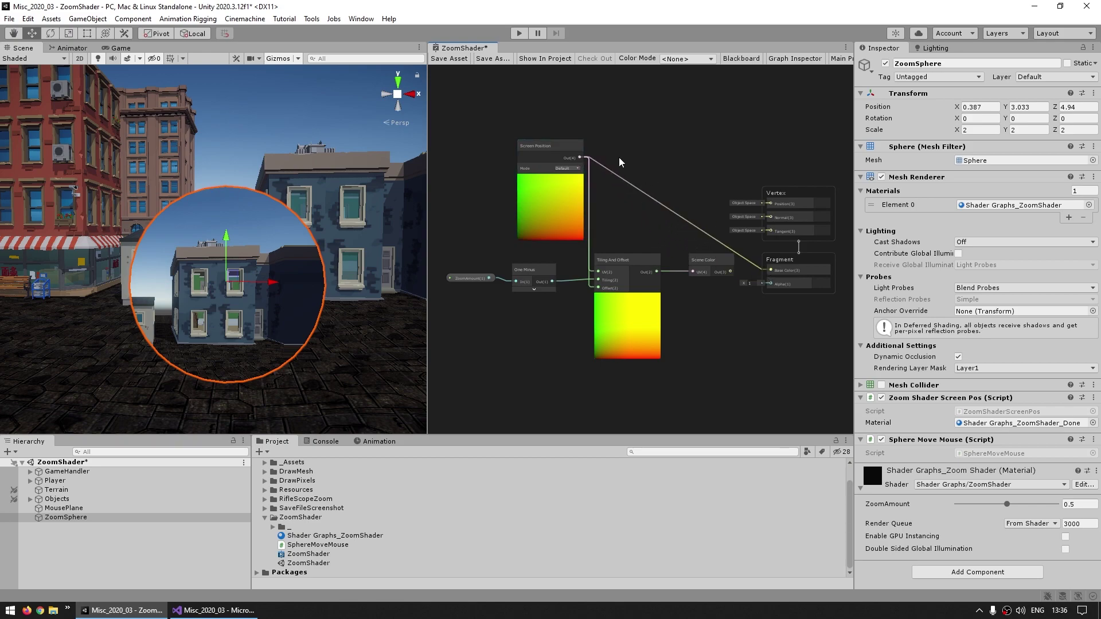
left_click(448, 61)
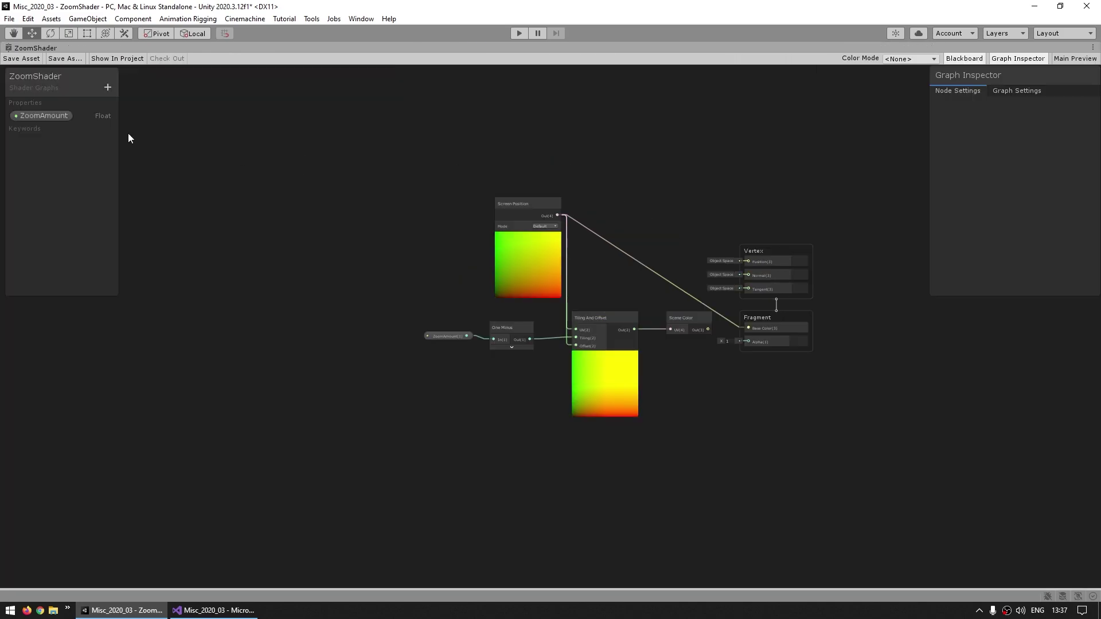
Add a Vector 2 property named ObjectScreenPosition to the shader graph, with the reference _ObjectScreenPosition.
left_click(114, 86)
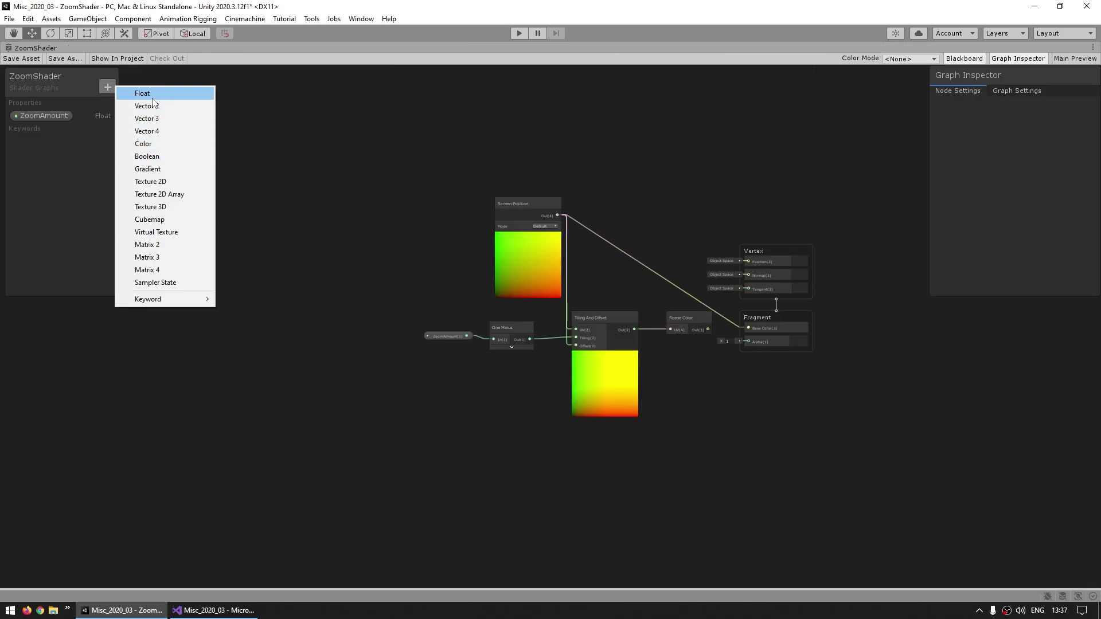
left_click(150, 106)
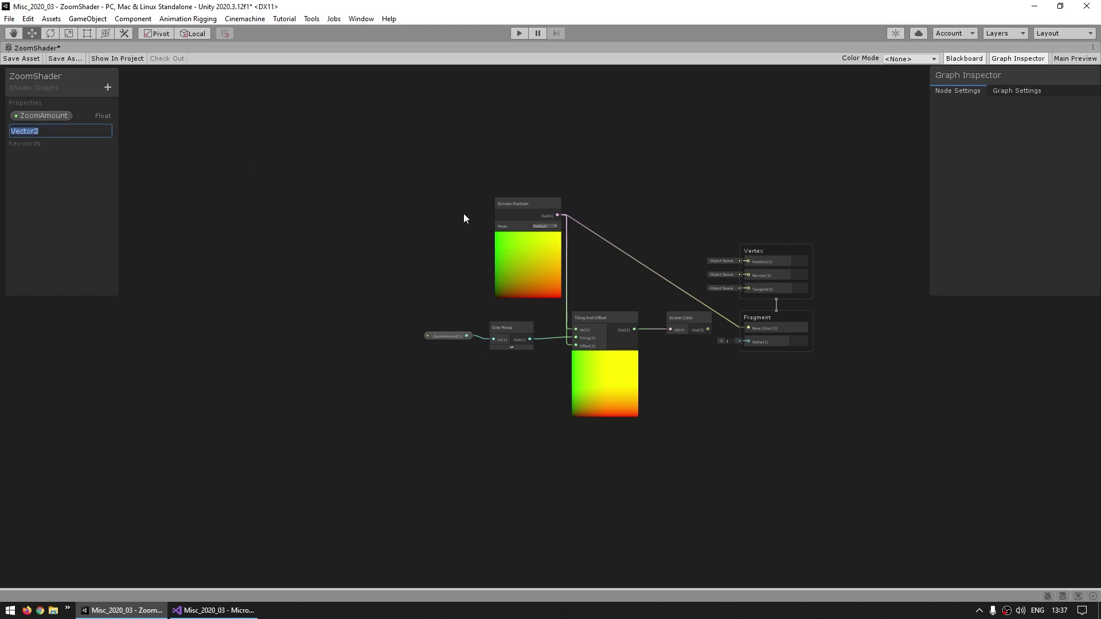
type("OjbectSc")
key("ctrl+a")
type("ObjectScreenPosition")
key("Return")
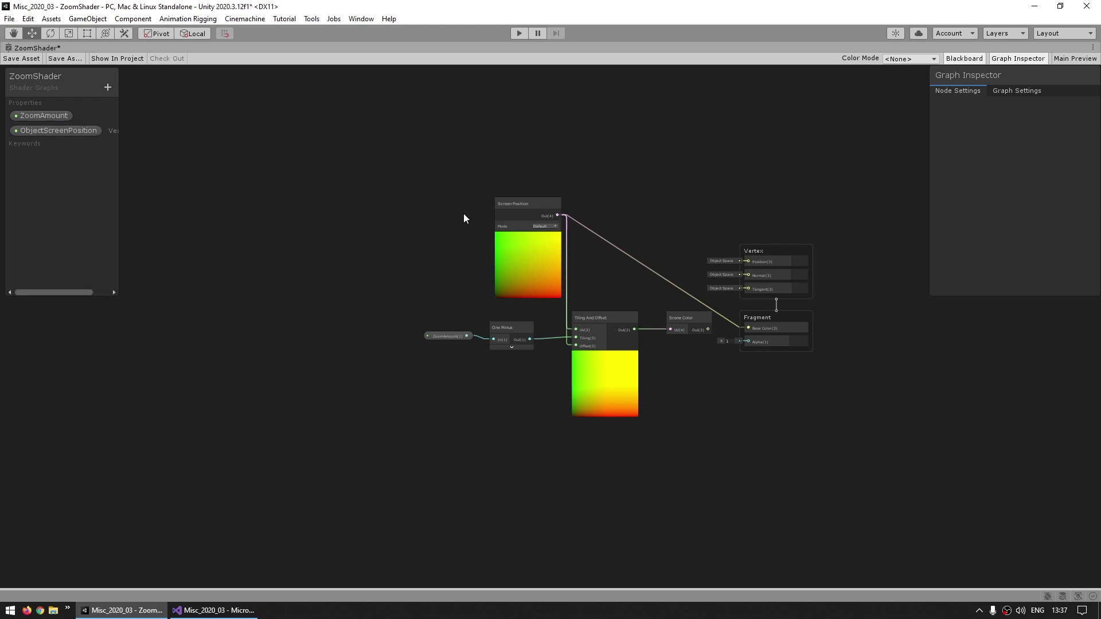
left_click(1025, 132)
type("_ObjectScreenPositi")
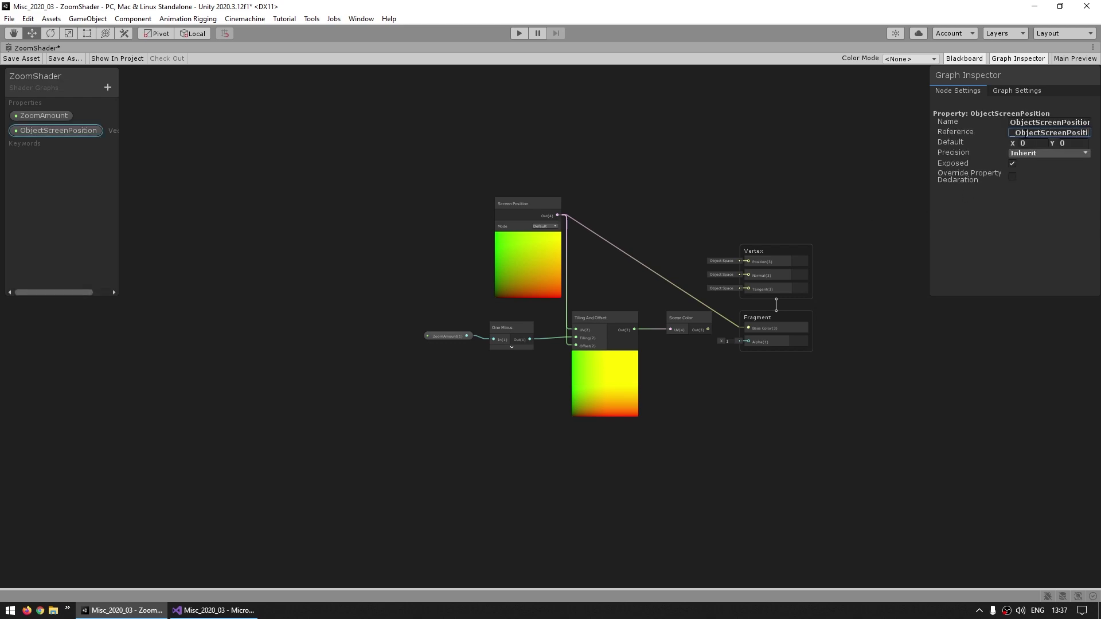
Place the ObjectScreenPosition property as a node in the graph, below the ZoomAmount node.
left_click(560, 475)
scroll(559, 475, "up", 3)
left_click_drag(63, 133, 351, 337)
left_click(363, 239)
left_click(456, 325)
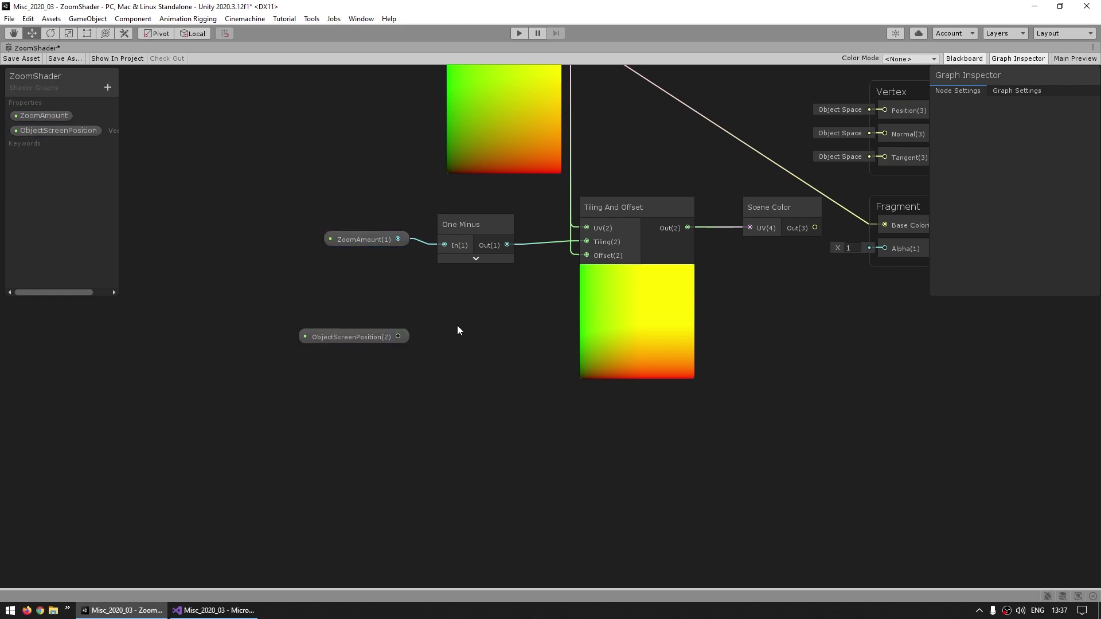
Multiply ZoomAmount by ObjectScreenPosition with a Multiply node and feed its output into the Tiling And Offset node's Offset.
key("space")
type("mult")
key("Return")
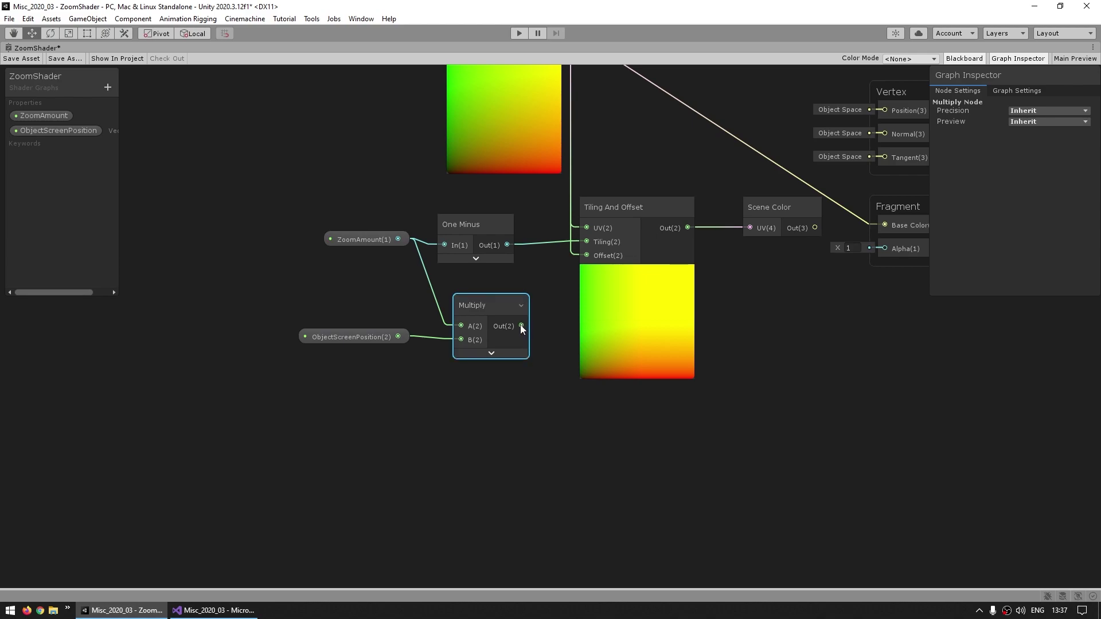
left_click_drag(520, 325, 587, 254)
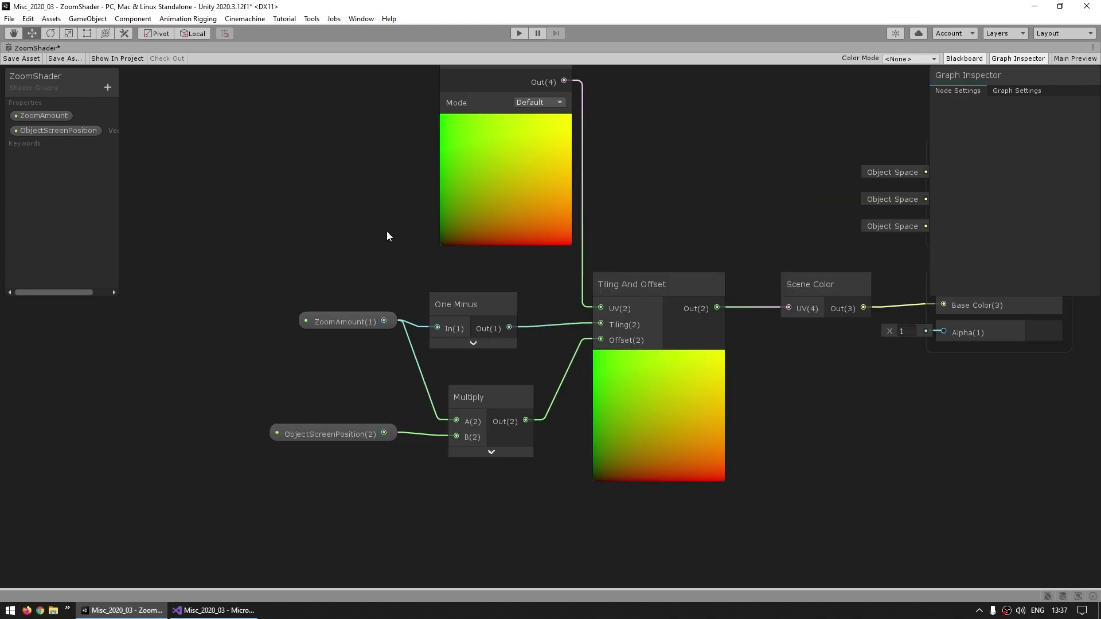
left_click_drag(417, 476, 416, 475)
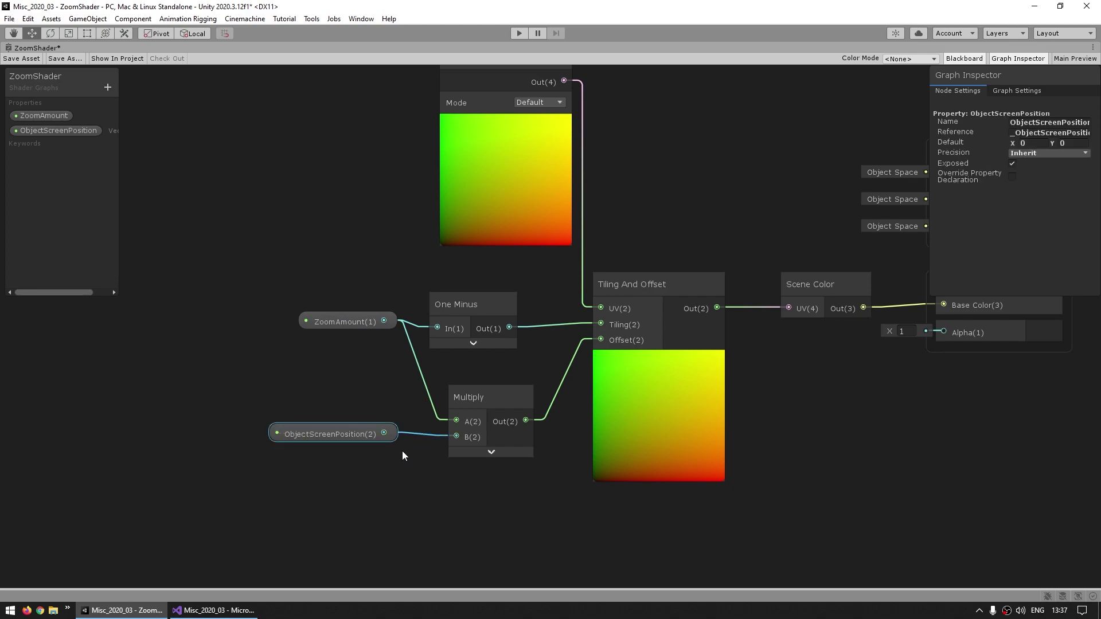
left_click(347, 192)
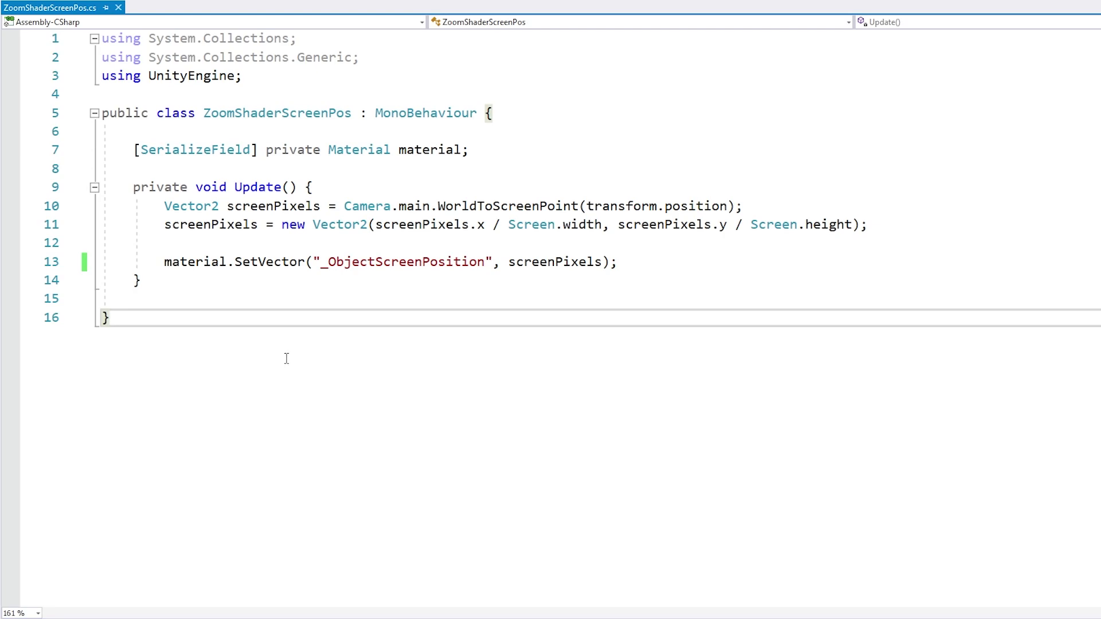
Examine the ZoomShaderScreenPos script's Update method, from the WorldToScreenPoint conversion and screen-size division to the SetVector call on _ObjectScreenPosition.
left_click_drag(618, 206, 704, 209)
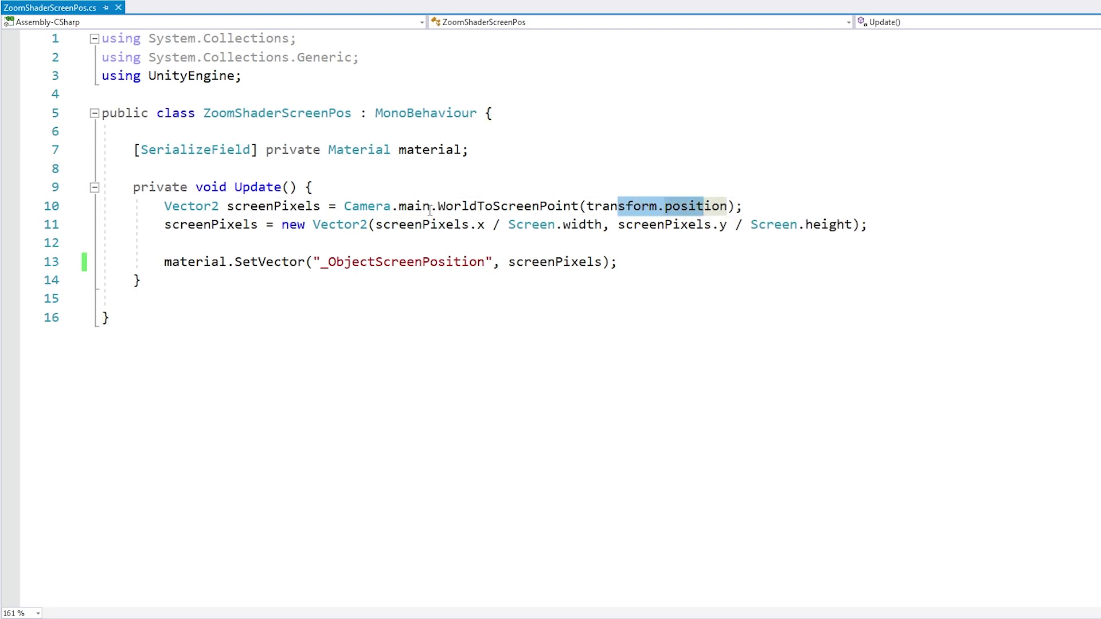
left_click(351, 207)
left_click_drag(453, 206, 548, 207)
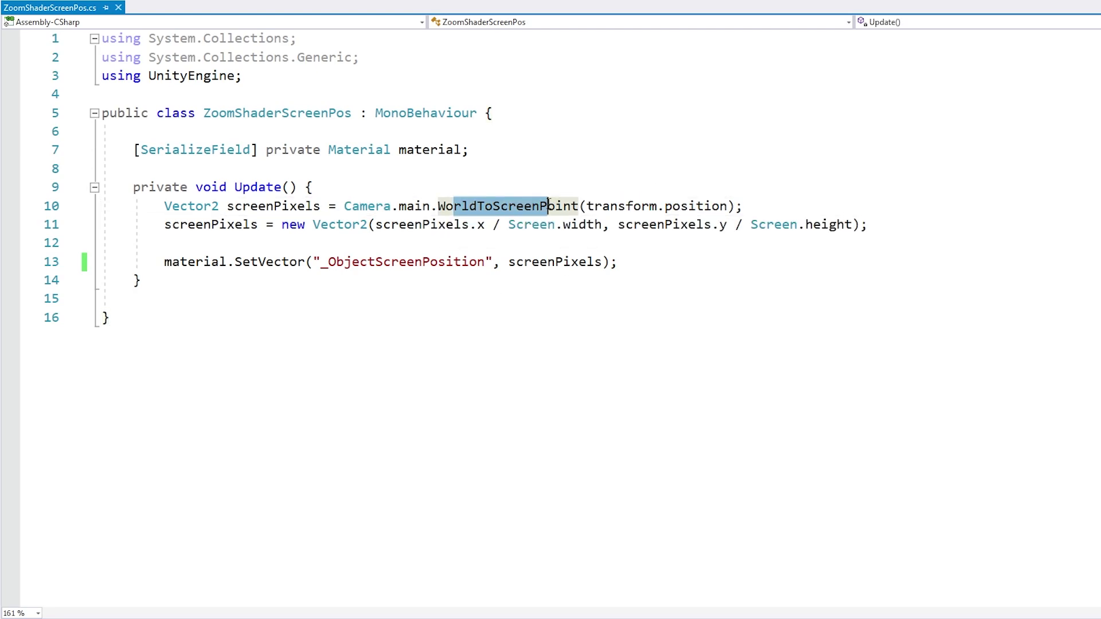
left_click(235, 207)
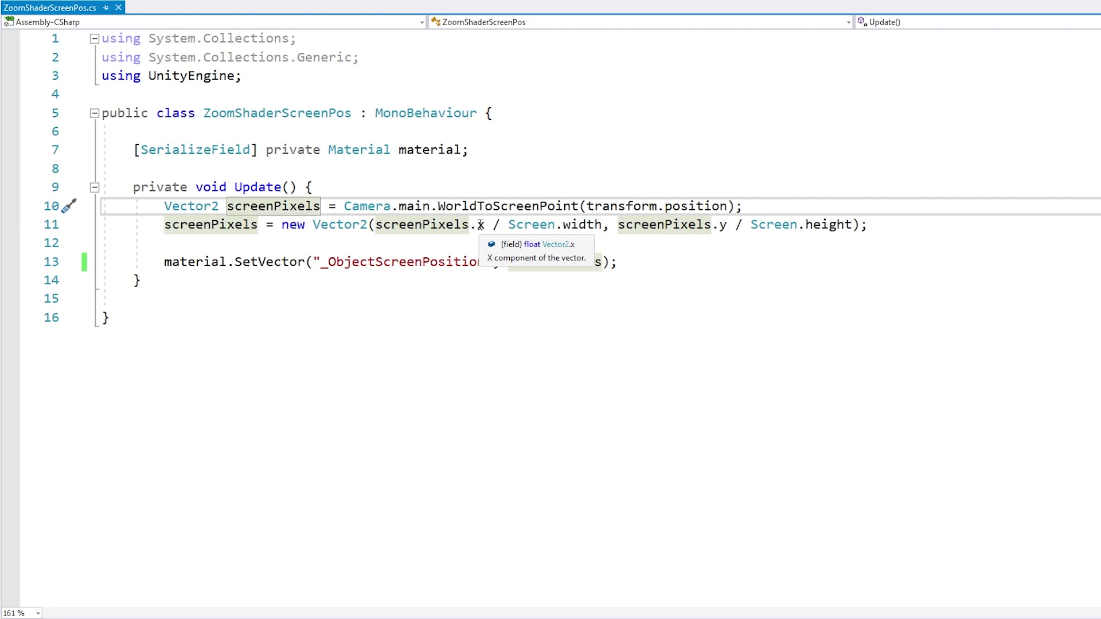
left_click(213, 229)
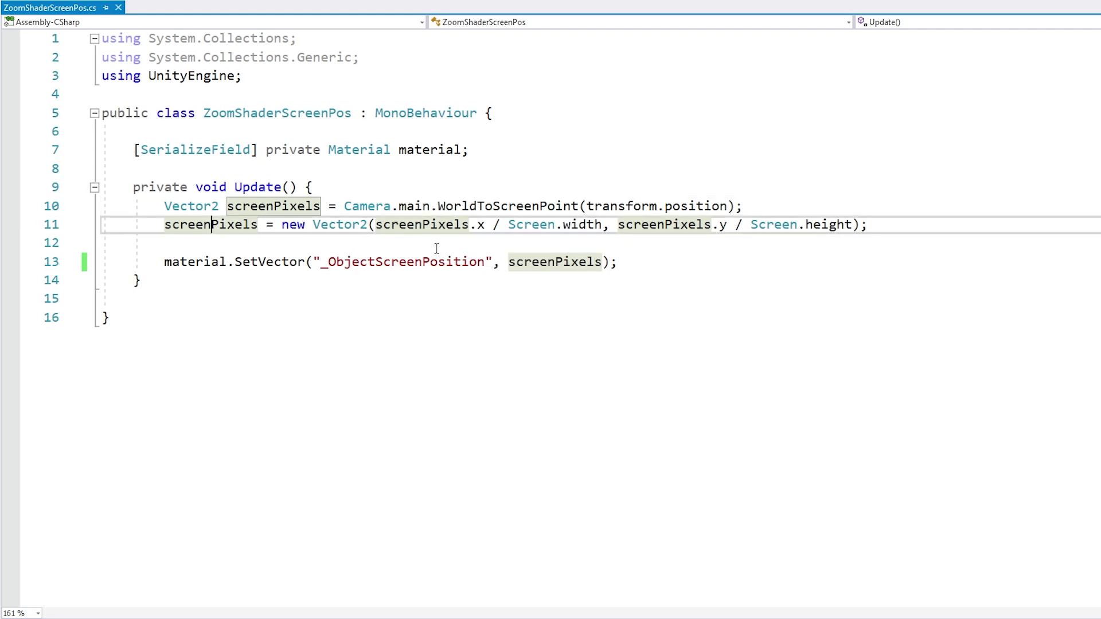
left_click(246, 261)
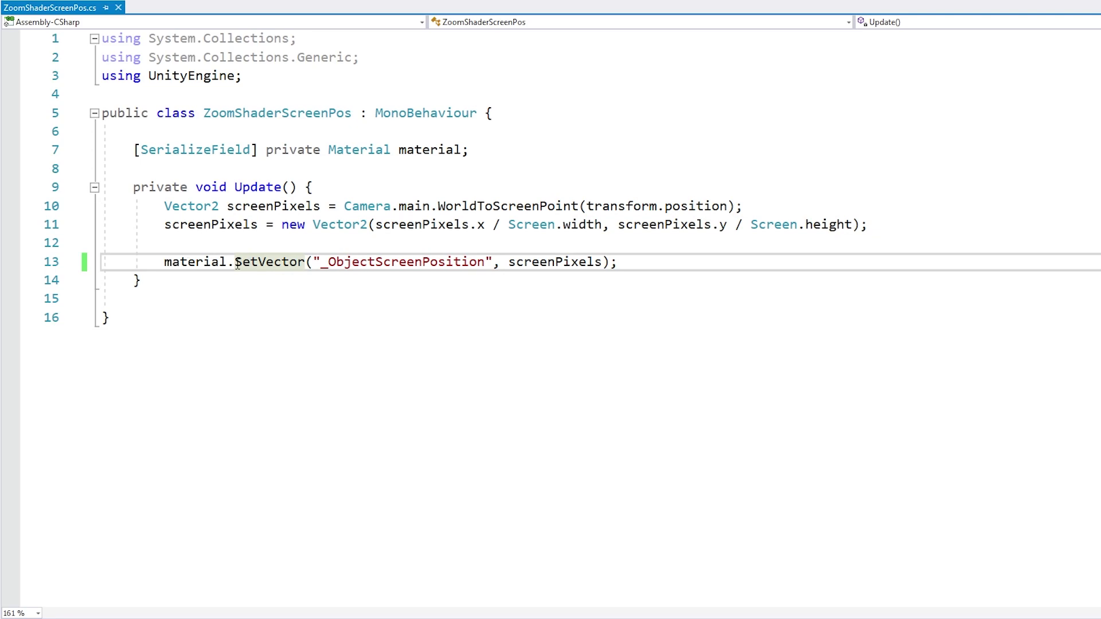
left_click(409, 262)
left_click(408, 280)
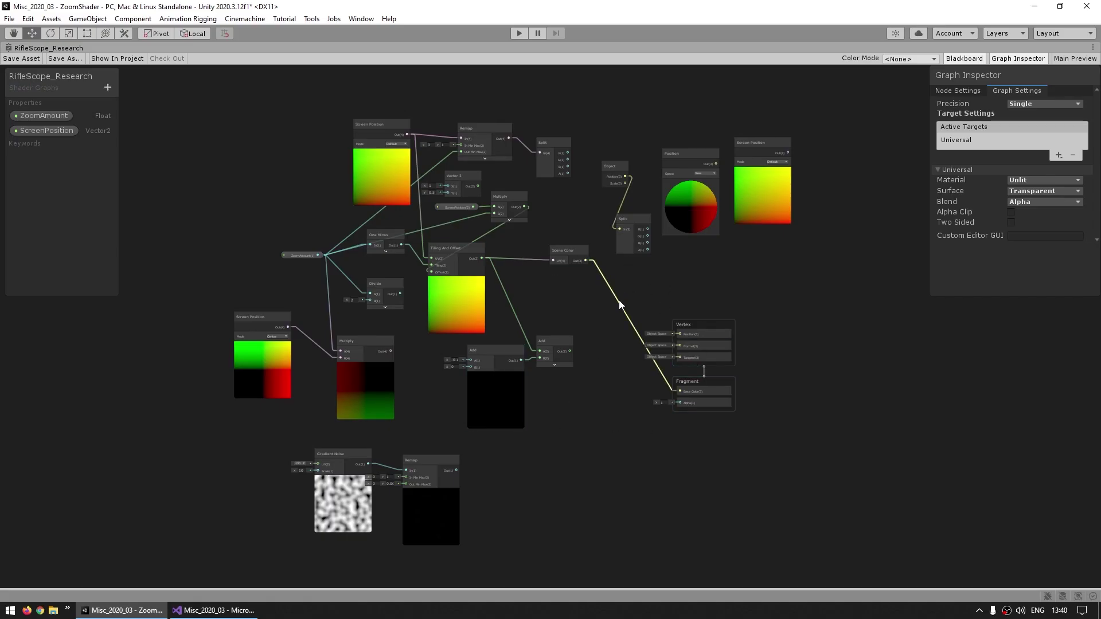
Examine the RifleScope_Research graph's experimental nodes, including Remap, Object, Position, Screen Position, Tiling And Offset and Scene Color.
scroll(614, 362, "up", 5)
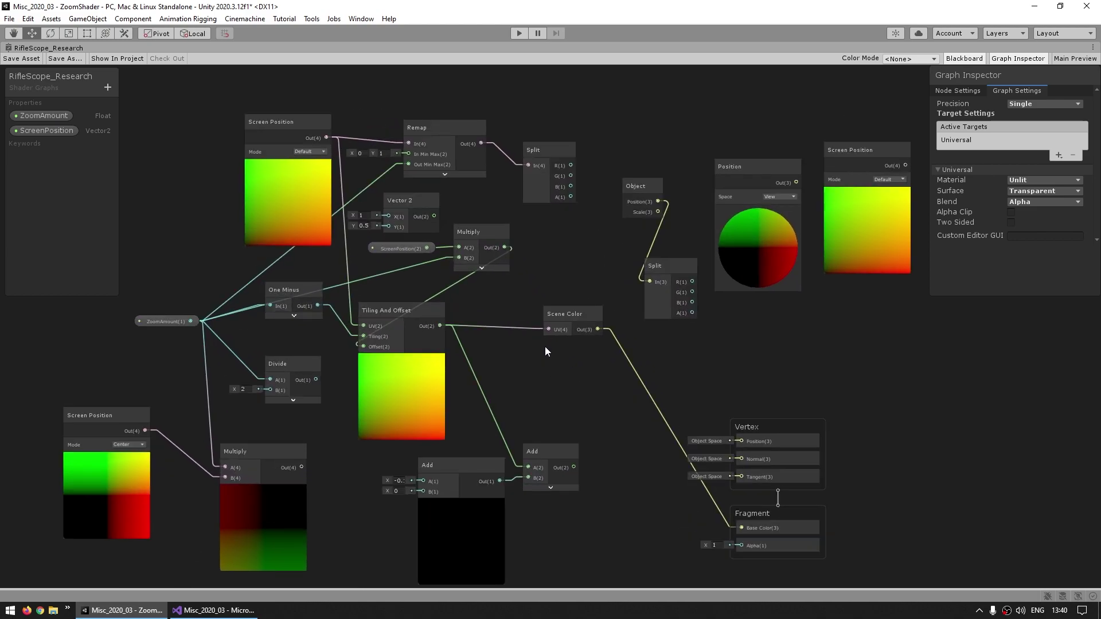
middle_click_drag(343, 173, 343, 226)
left_click_drag(380, 138, 476, 207)
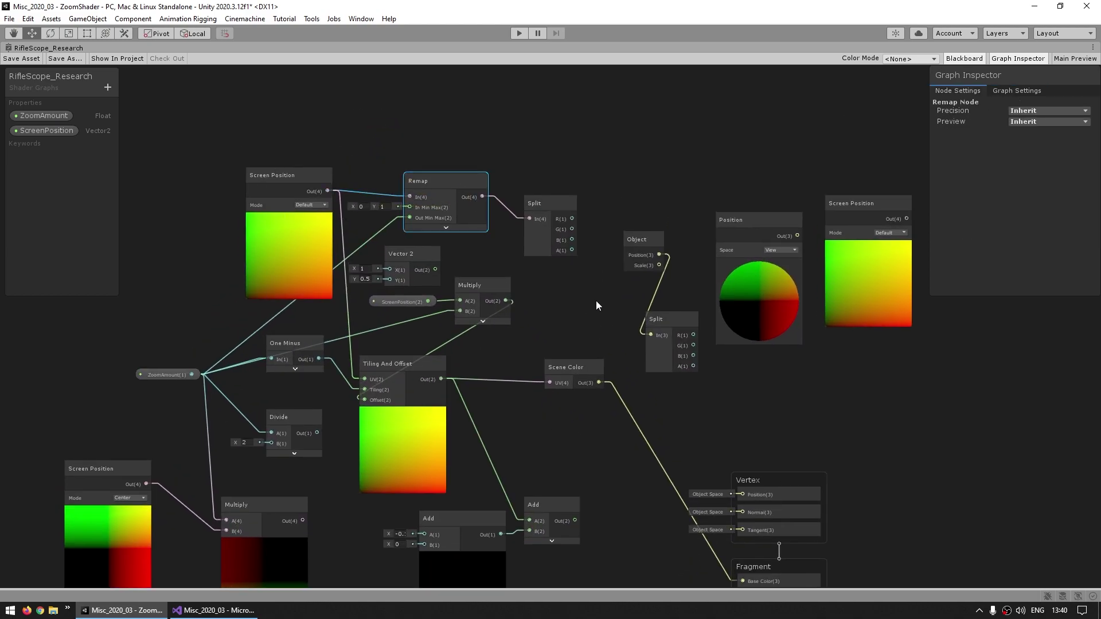
middle_click_drag(596, 301, 502, 302)
left_click(485, 150)
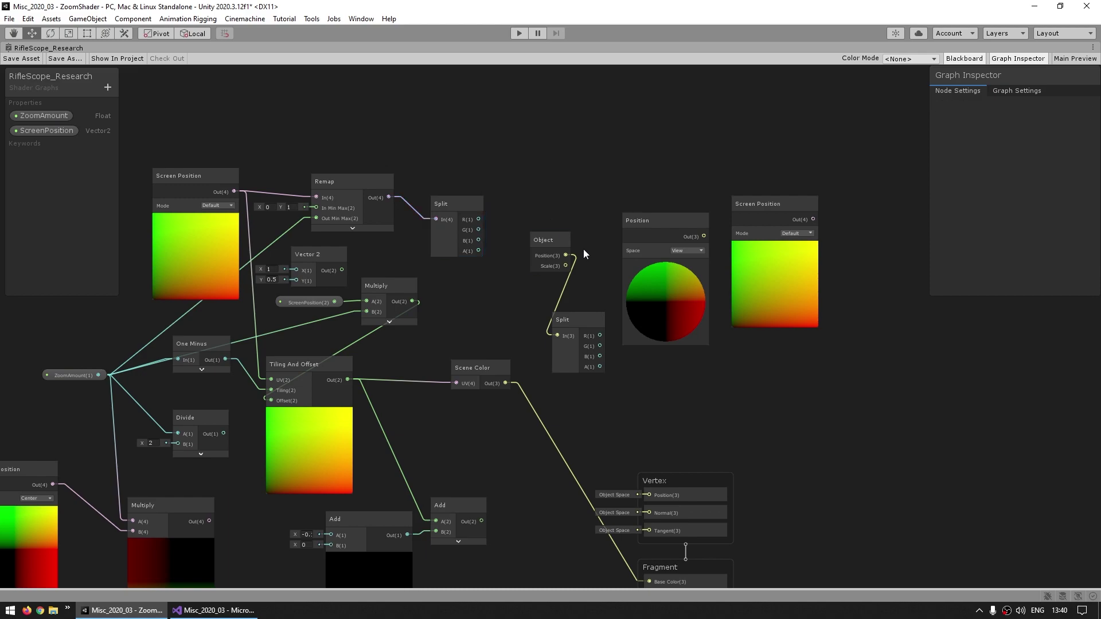
middle_click_drag(458, 301, 491, 281)
left_click(545, 240)
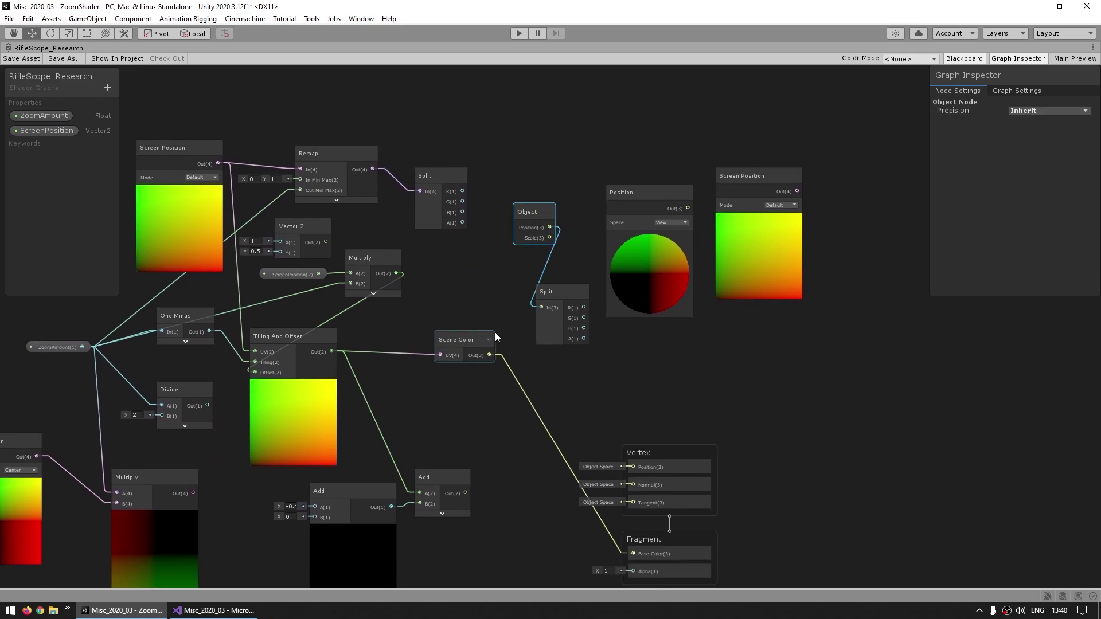
middle_click_drag(742, 309, 662, 328)
left_click(687, 293)
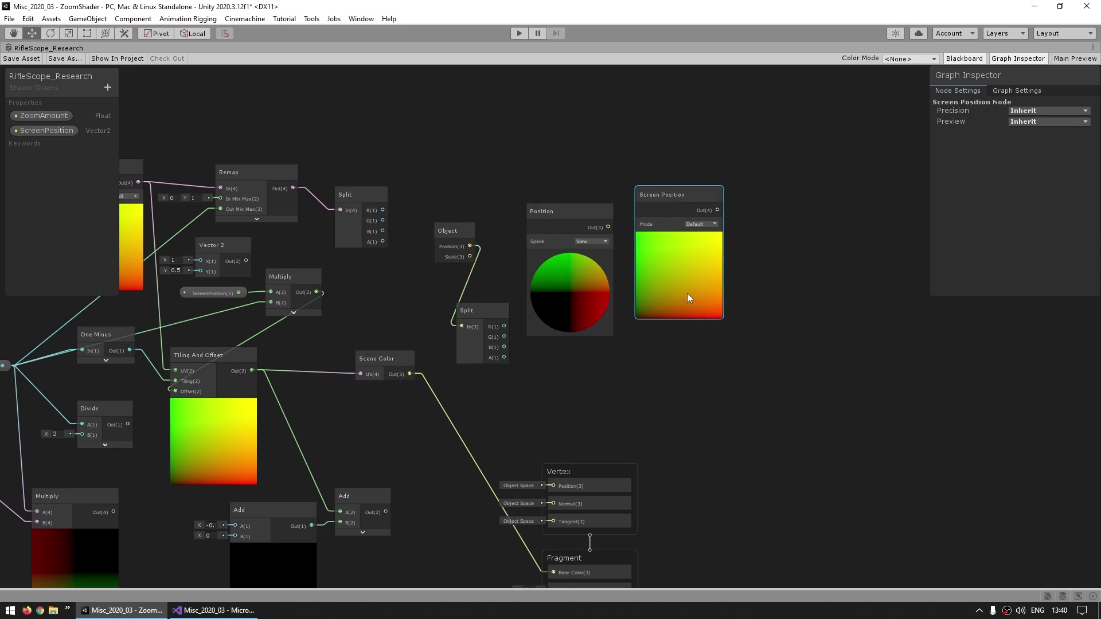
left_click_drag(578, 247, 578, 245)
left_click(580, 240)
left_click(651, 263)
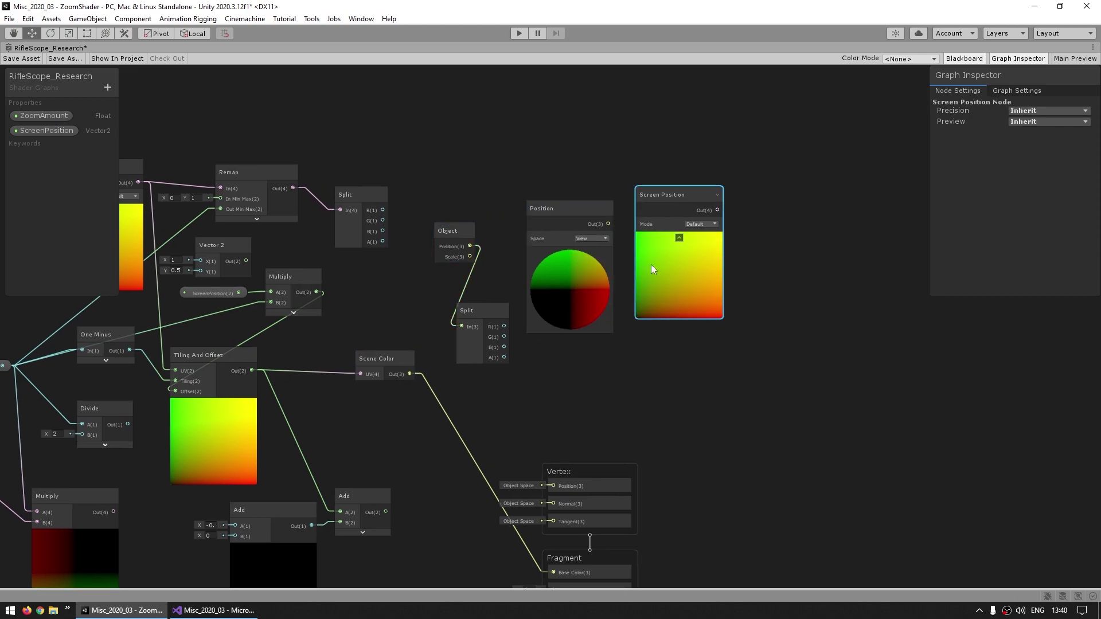
key("a")
middle_click_drag(907, 175, 646, 275)
middle_click_drag(524, 318, 595, 289)
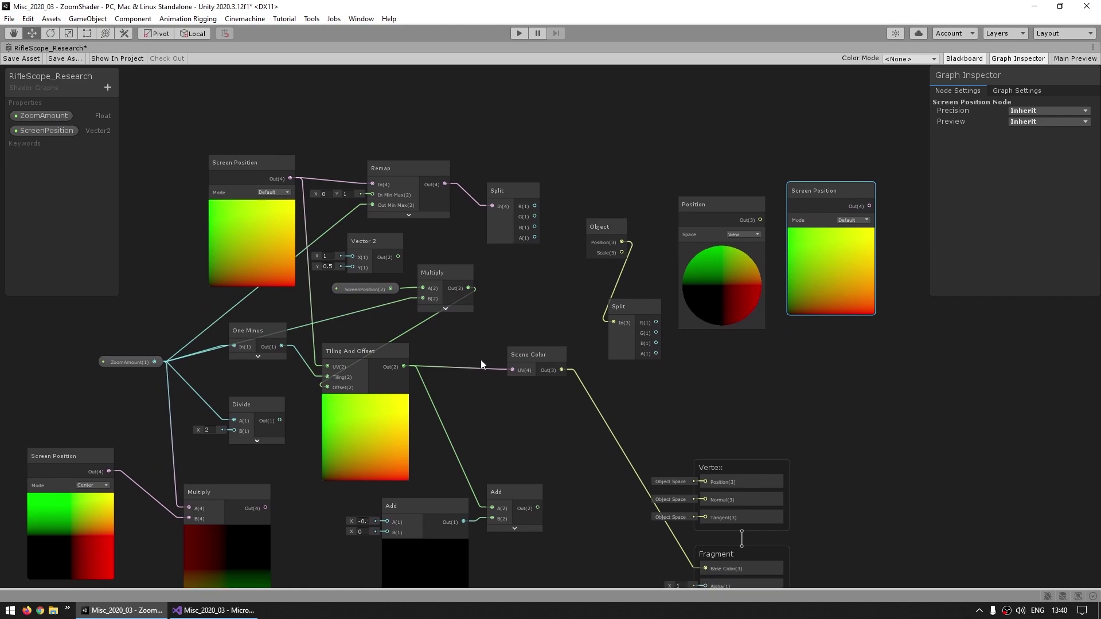
middle_click_drag(511, 339, 613, 304)
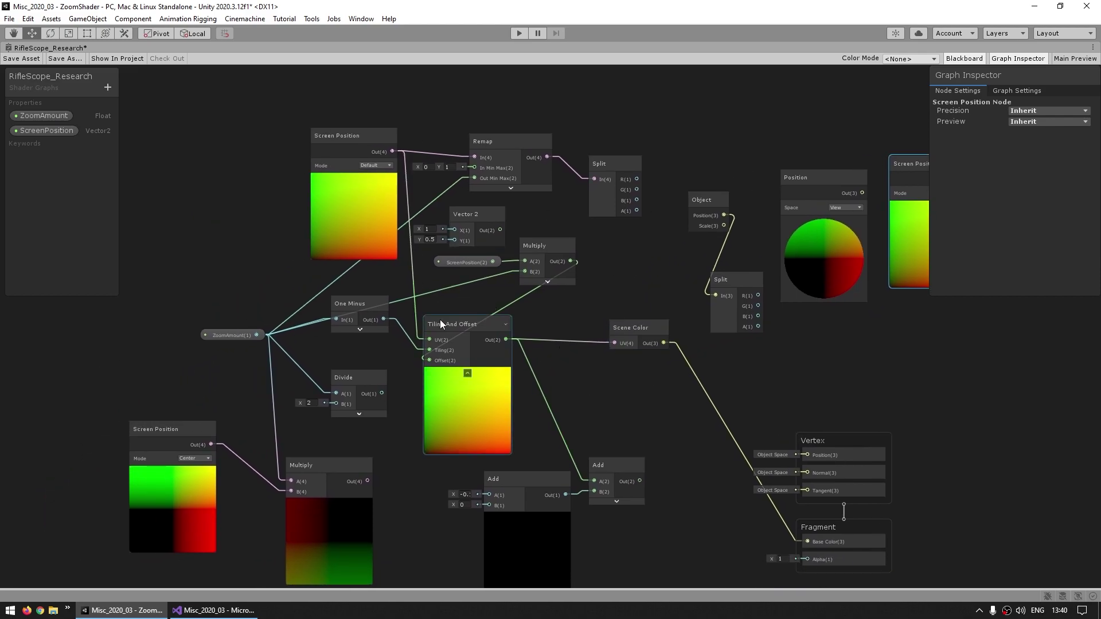